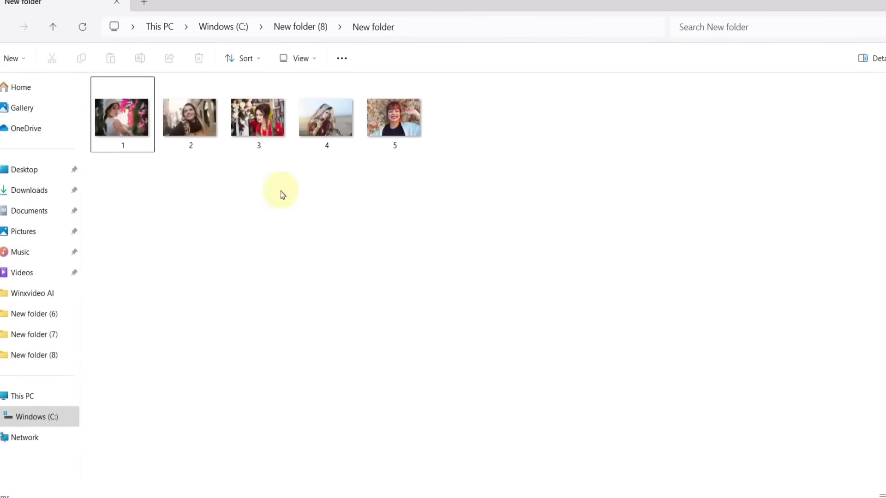
Marquee-select photos 1–5 in Explorer and drag them onto Filmora's taskbar button.
left_click_drag(108, 169, 413, 133)
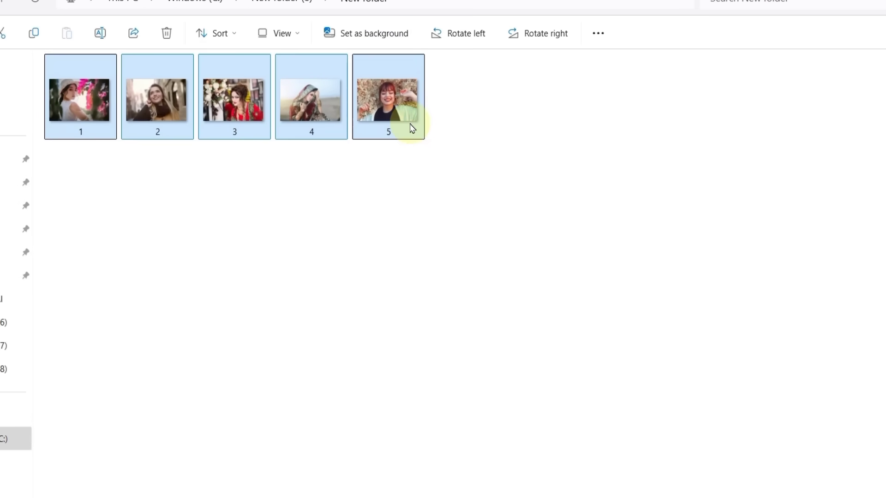
left_click_drag(400, 96, 364, 251)
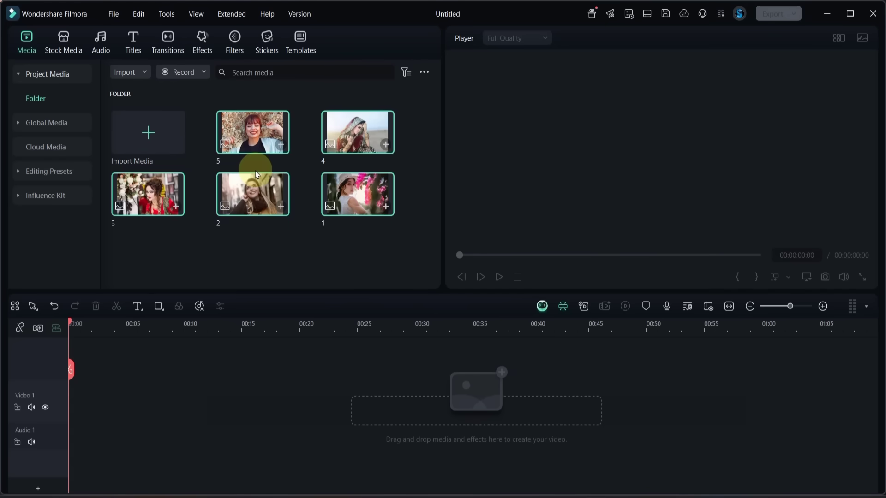
Place photos 1 through 5 back to back on Video 1, in order.
left_click_drag(278, 331, 78, 400)
left_click_drag(255, 213, 132, 392)
left_click_drag(155, 217, 190, 397)
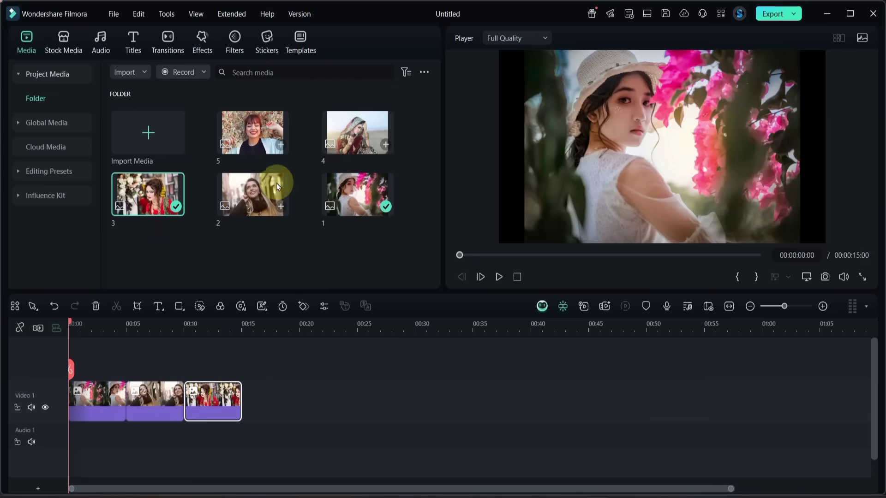
left_click_drag(344, 331, 255, 347)
left_click_drag(322, 183, 319, 397)
Apply Crop to Fit to all five photo clips.
left_click_drag(349, 356, 100, 407)
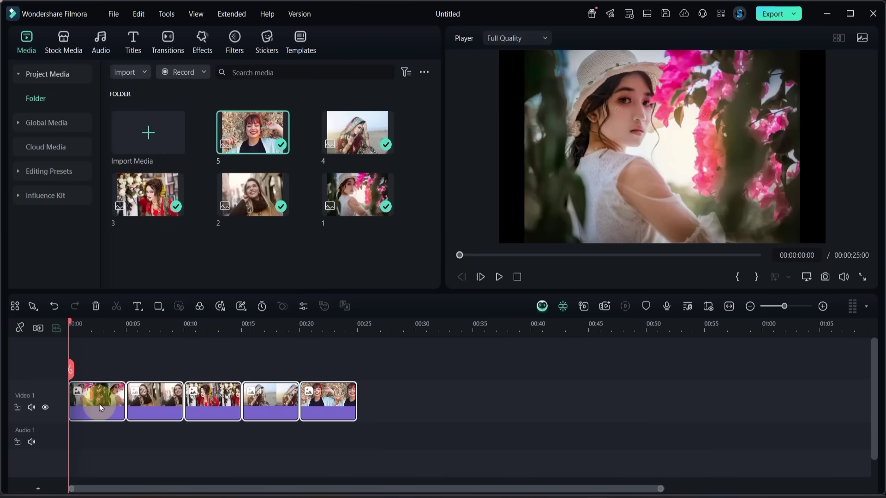
right_click(100, 407)
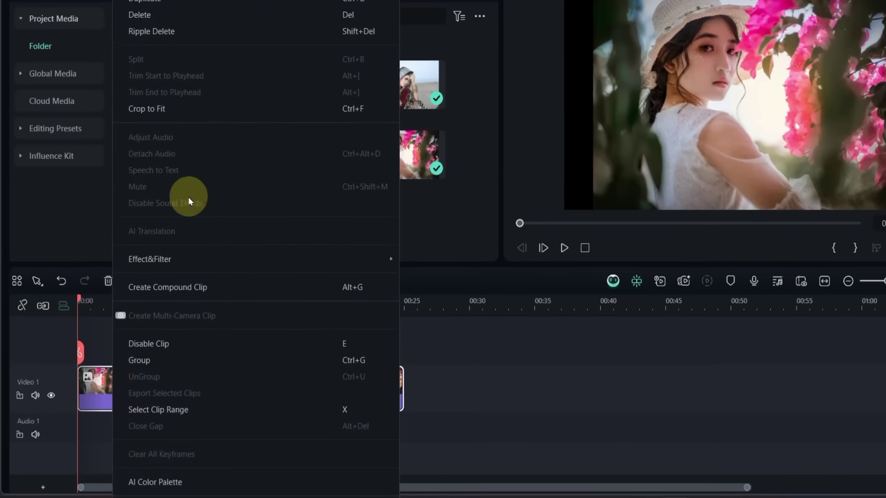
left_click(217, 90)
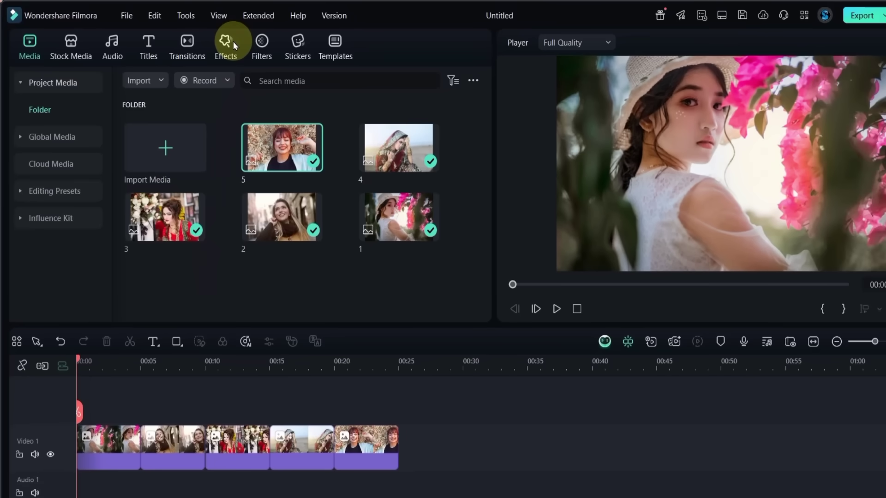
Add the 3D Parallel Photobook effect over the first photo and preview it.
left_click(203, 40)
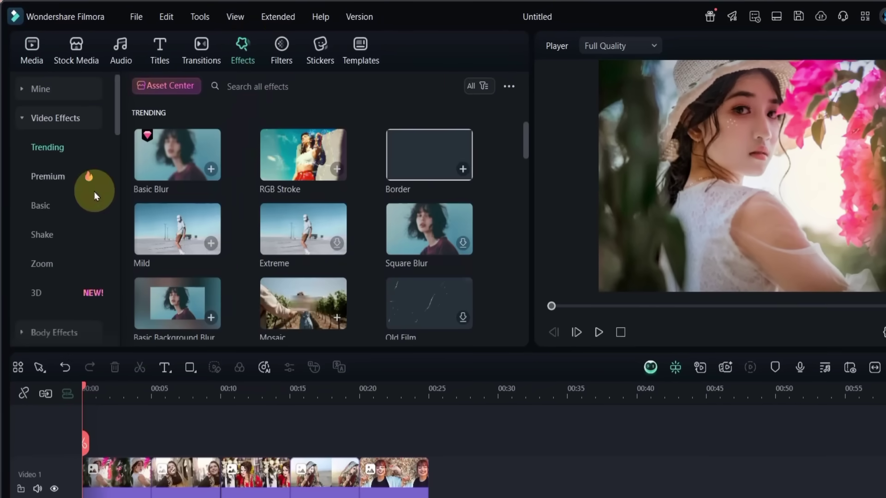
left_click(44, 295)
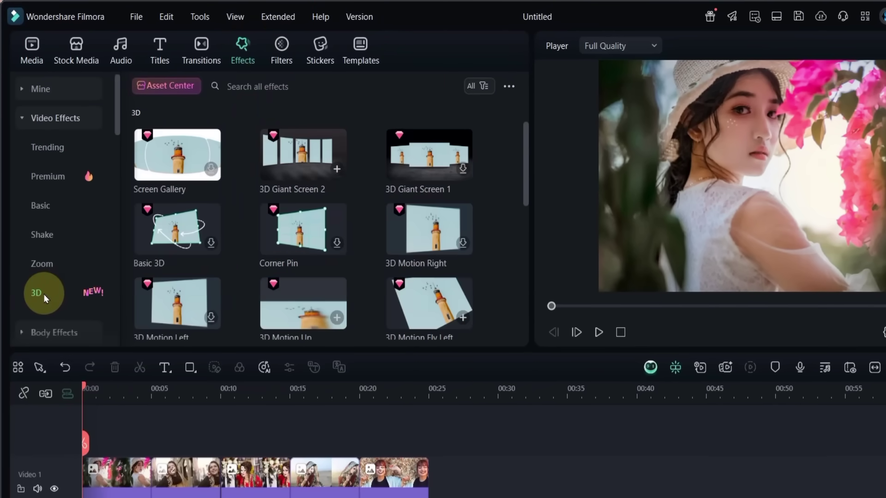
scroll(318, 251, "down", 5)
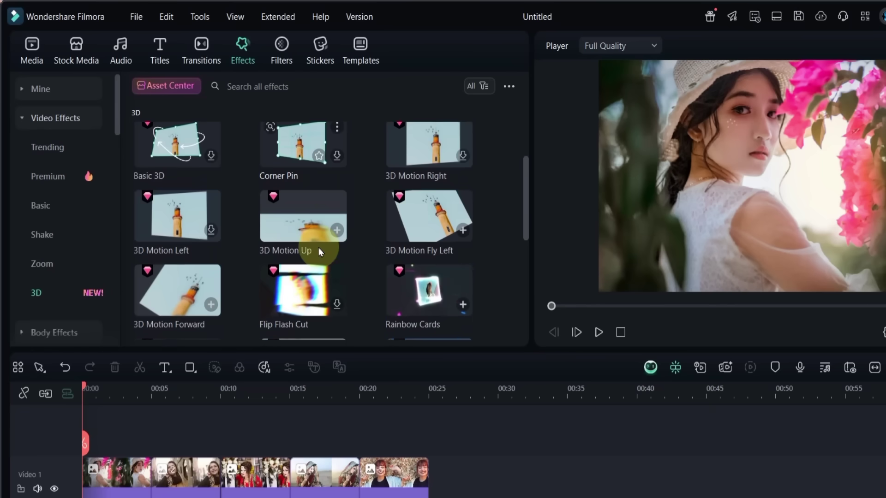
scroll(318, 251, "down", 1)
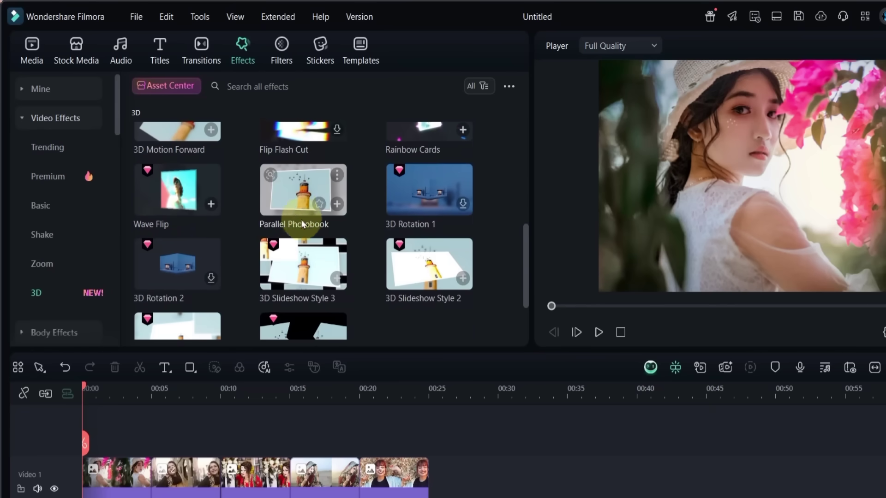
left_click_drag(297, 208, 89, 420)
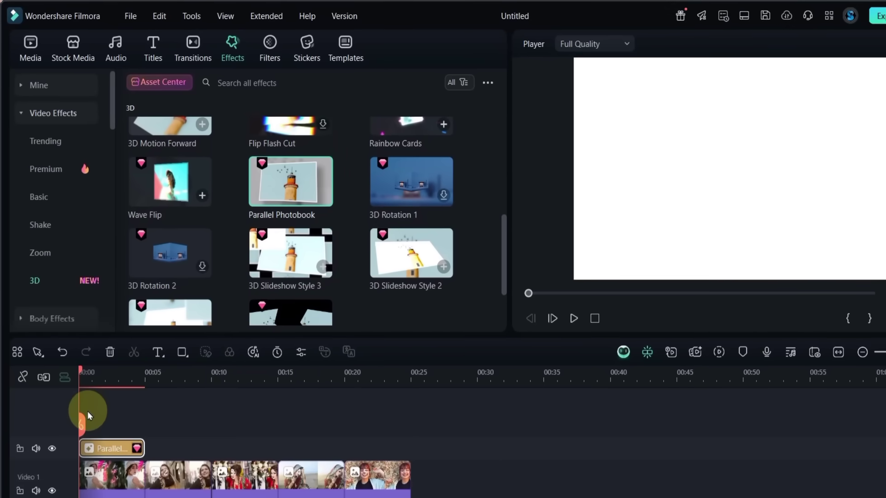
key("space")
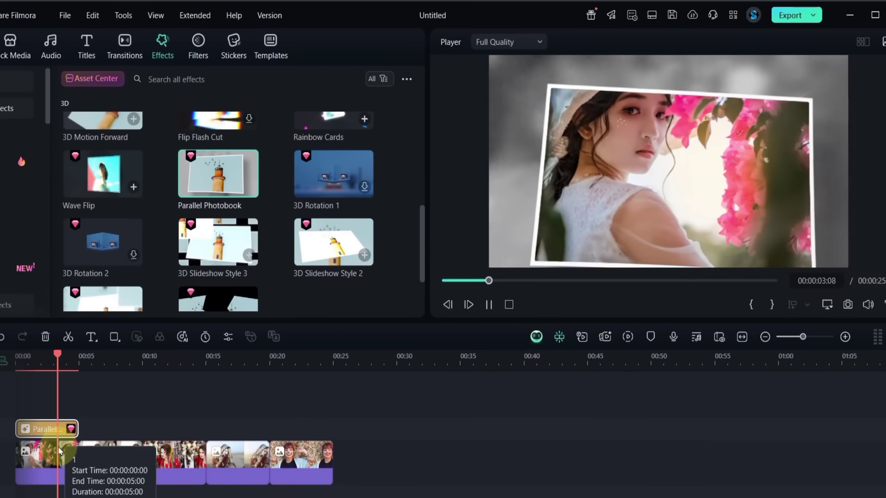
key("space")
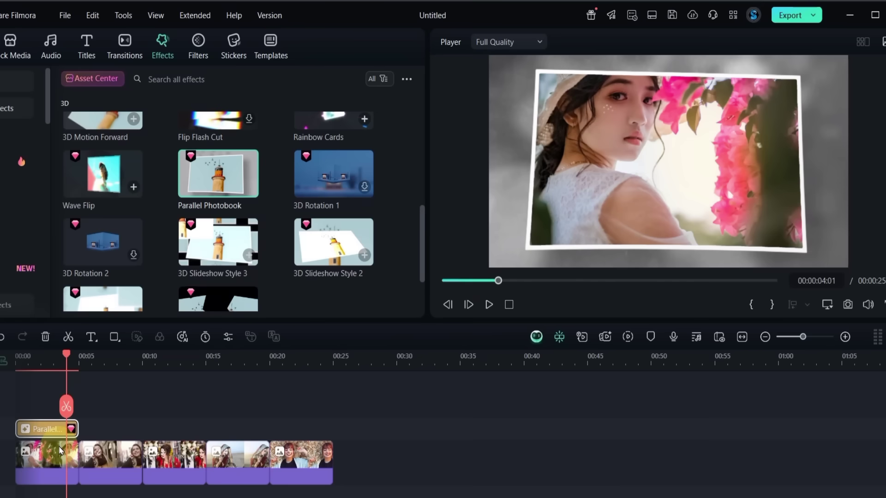
Add 3D Slideshow Style 3, 2 and 1 effects over photos two, three and four.
left_click_drag(208, 247, 91, 429)
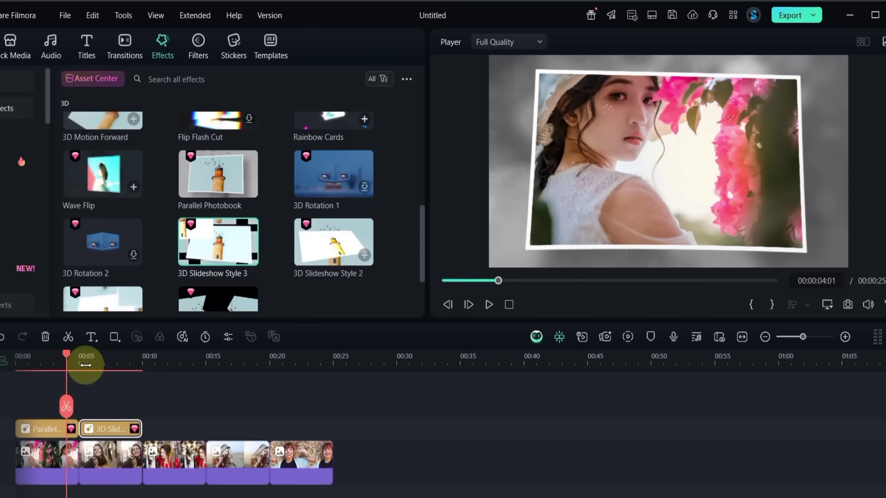
left_click(83, 362)
key("space")
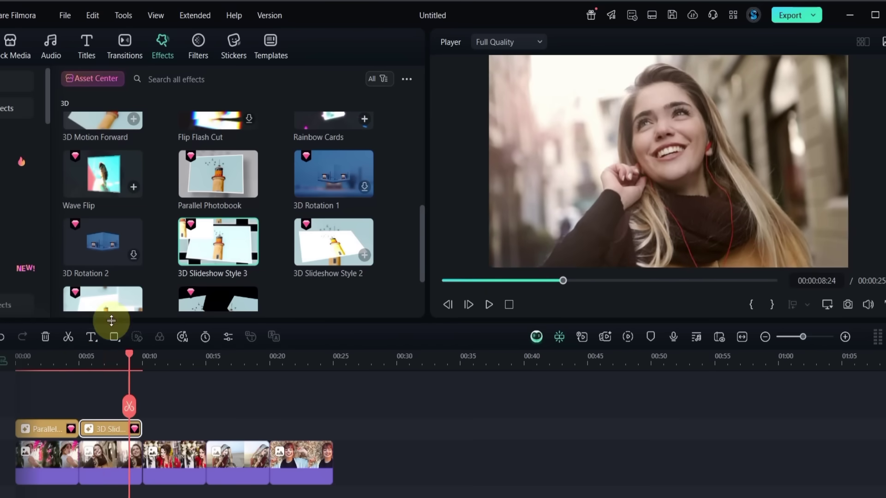
left_click_drag(258, 373, 151, 431)
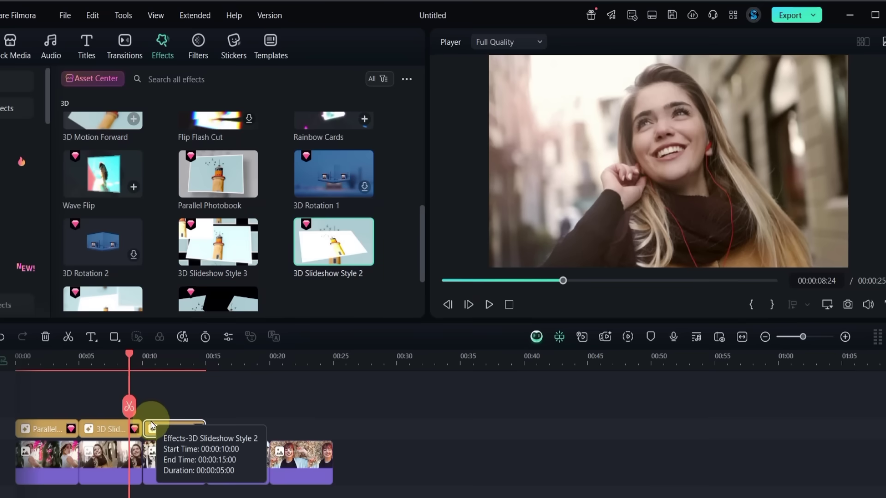
scroll(141, 256, "down", 2)
left_click_drag(99, 251, 212, 428)
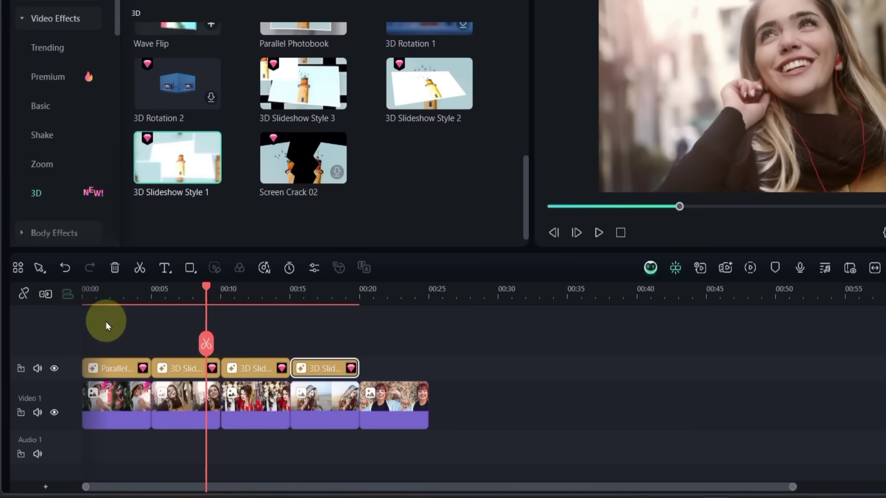
Link effects to clips, shorten the first photo, and extend Parallel Photobook's end.
left_click(29, 294)
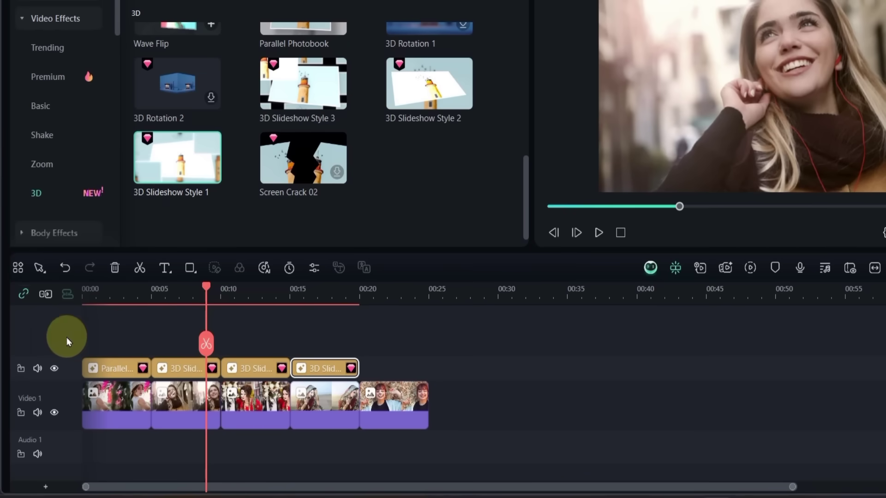
left_click(125, 301)
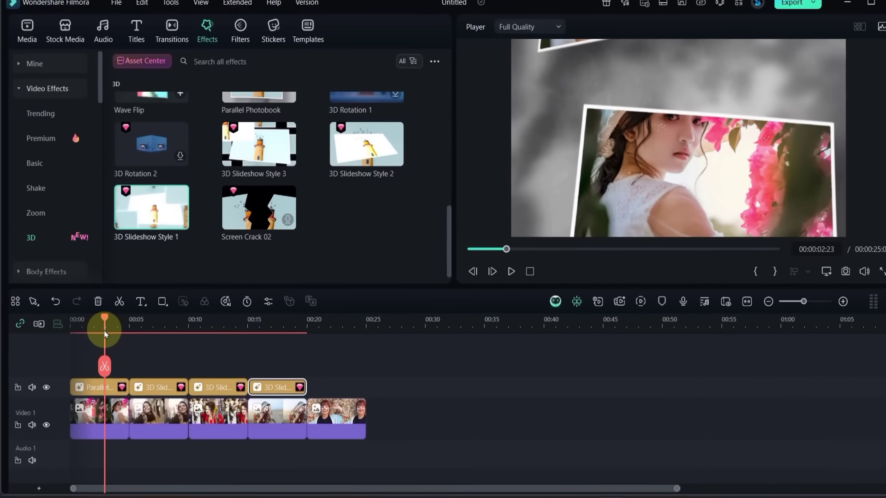
left_click(106, 411)
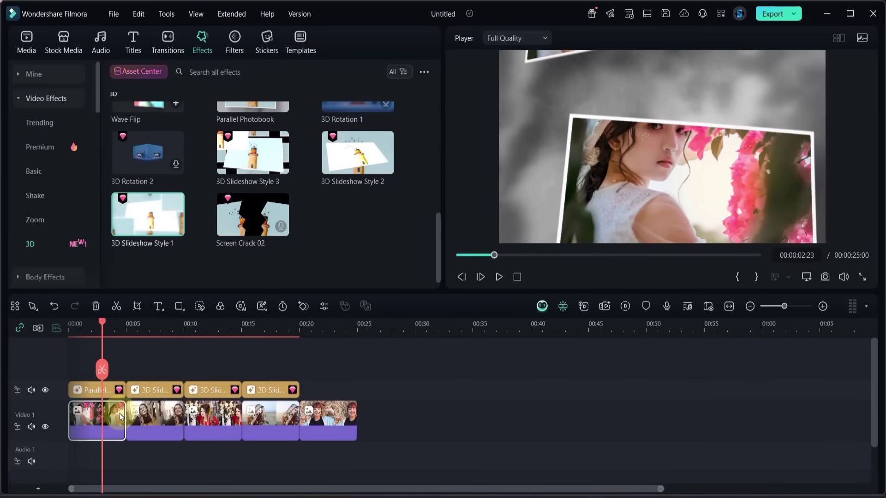
left_click_drag(123, 413, 101, 413)
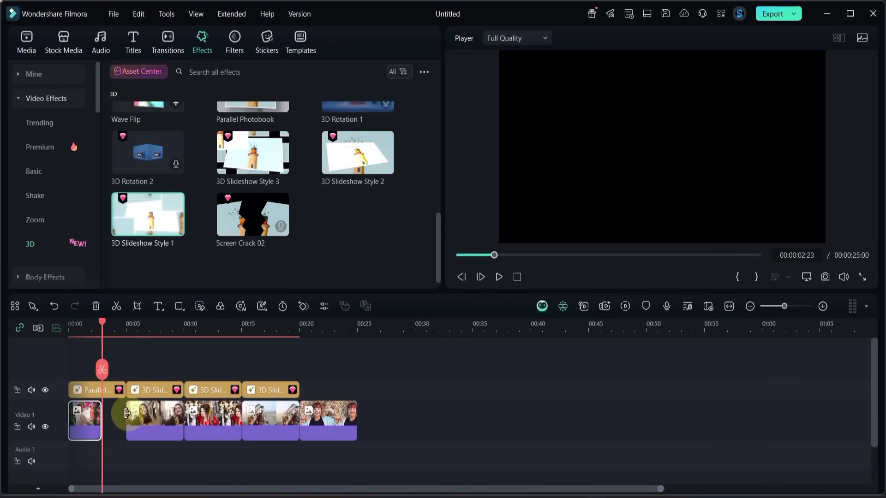
left_click_drag(103, 323, 131, 337)
left_click_drag(127, 375, 131, 375)
Trim the second photo clip to end at 06:20 and play from the start.
left_click(147, 327)
left_click_drag(147, 333, 148, 335)
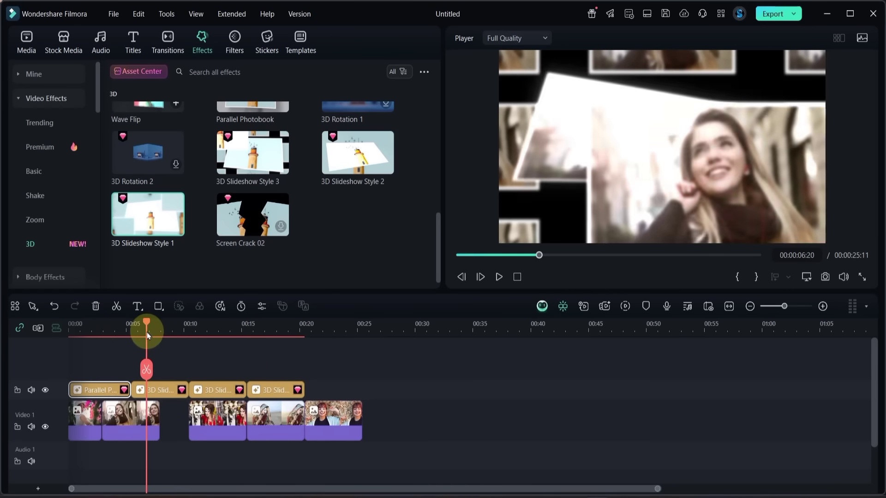
left_click_drag(157, 417, 146, 418)
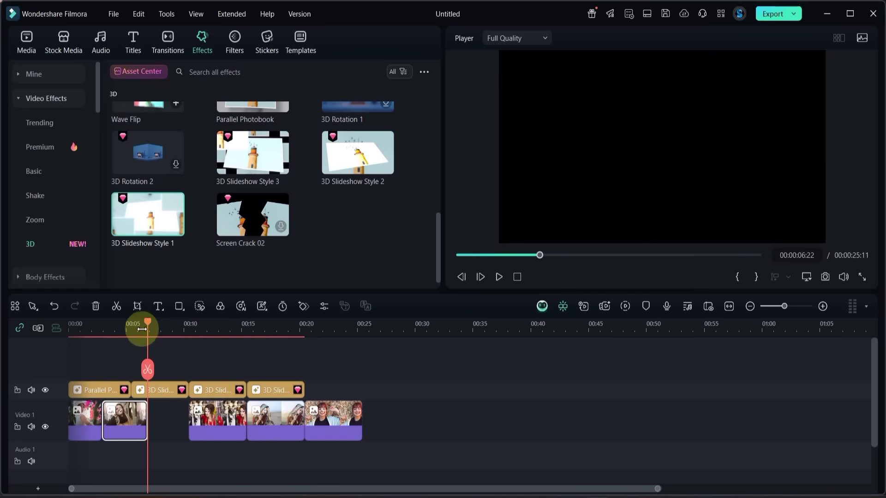
left_click_drag(147, 325, 70, 351)
key("space")
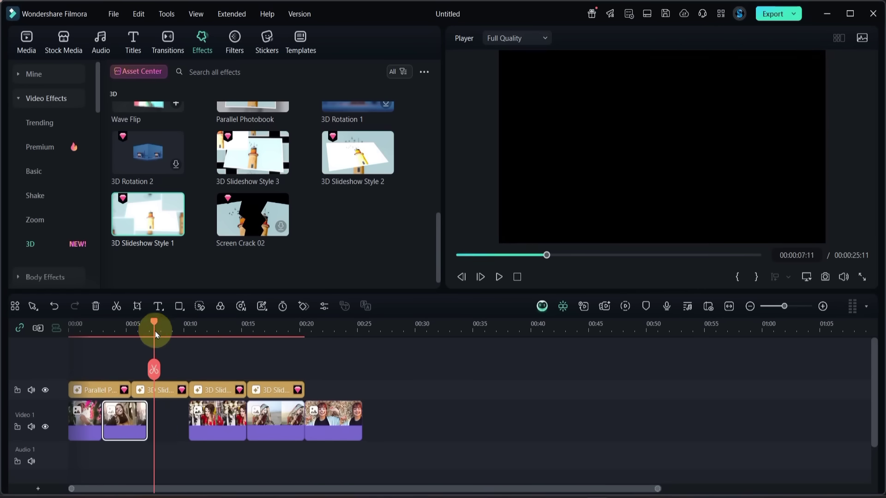
Slide the later photo clip left to close the gap and trim its effect to match.
left_click_drag(155, 335, 196, 338)
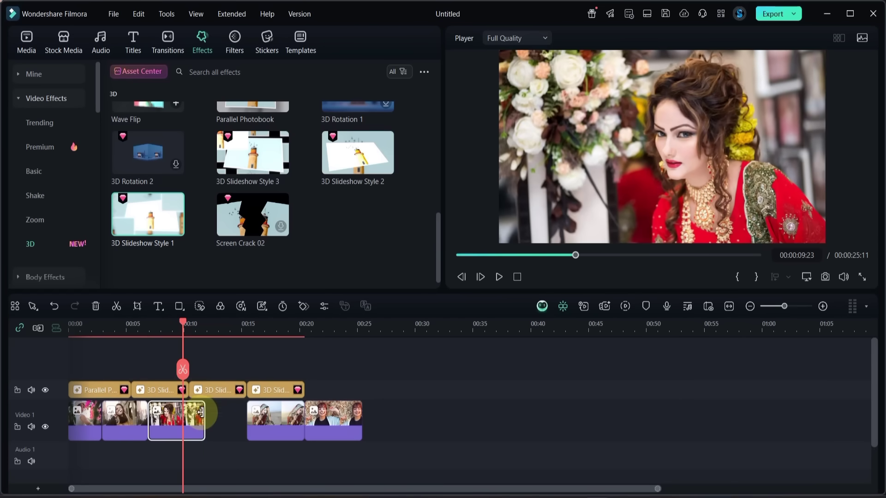
left_click_drag(267, 424, 224, 390)
left_click_drag(265, 389, 257, 390)
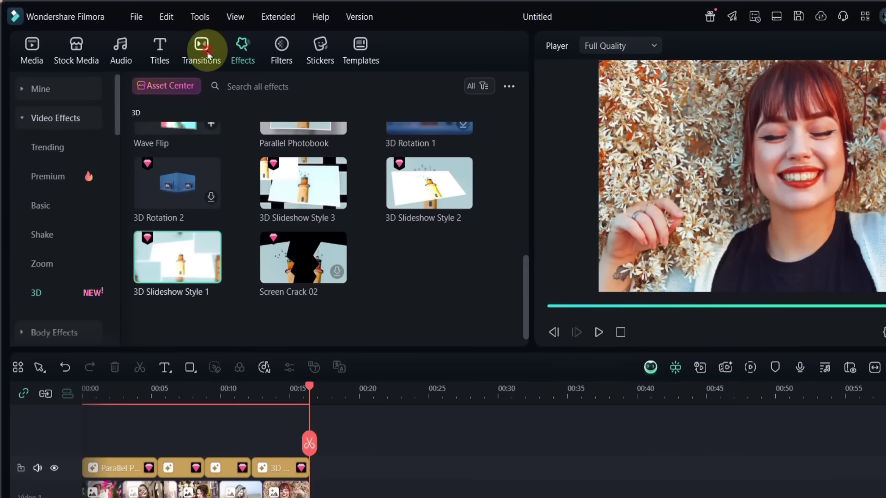
Search the transitions for Blur Dissolve and add it to the timeline.
left_click(168, 46)
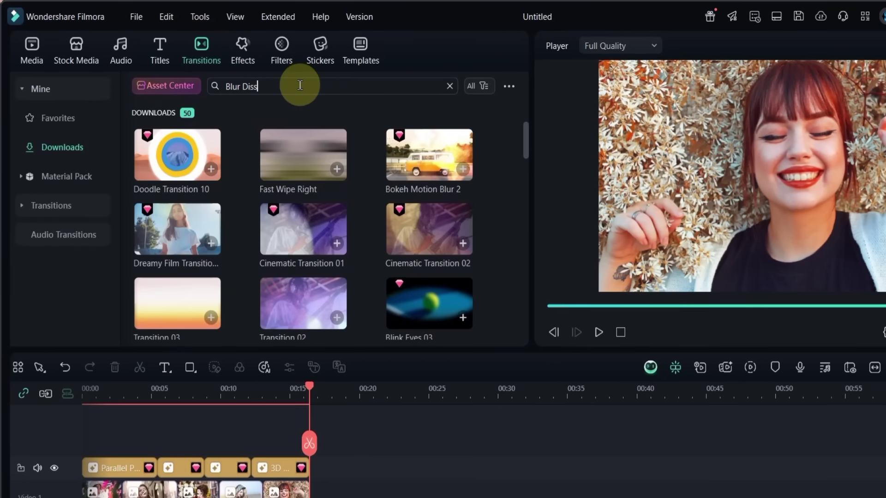
type("olve")
key("Return")
left_click_drag(217, 129, 103, 445)
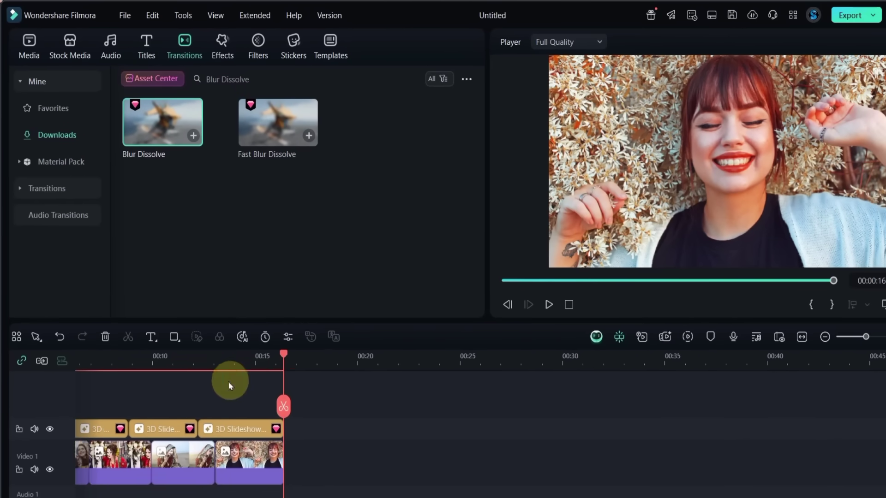
Zoom the timeline in and drop Blur Dissolve on the remaining clip boundaries.
scroll(376, 402, "up", 2)
left_click(803, 338)
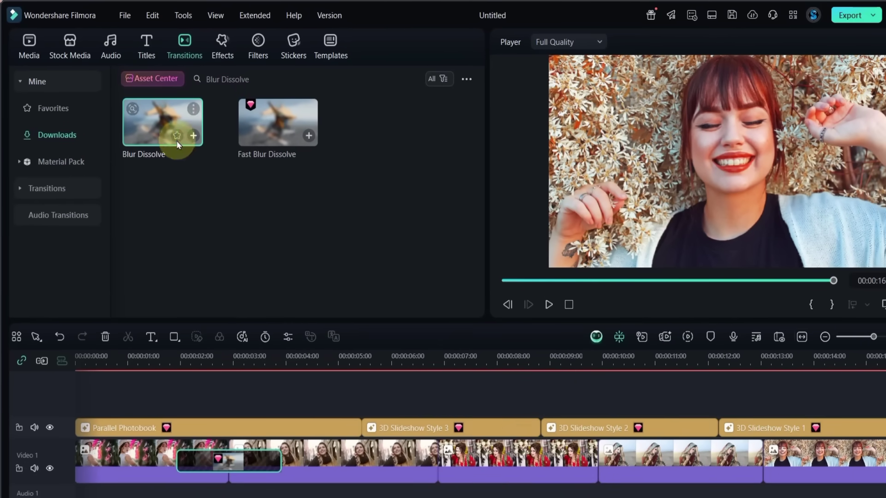
left_click_drag(178, 145, 407, 422)
left_click_drag(162, 124, 524, 415)
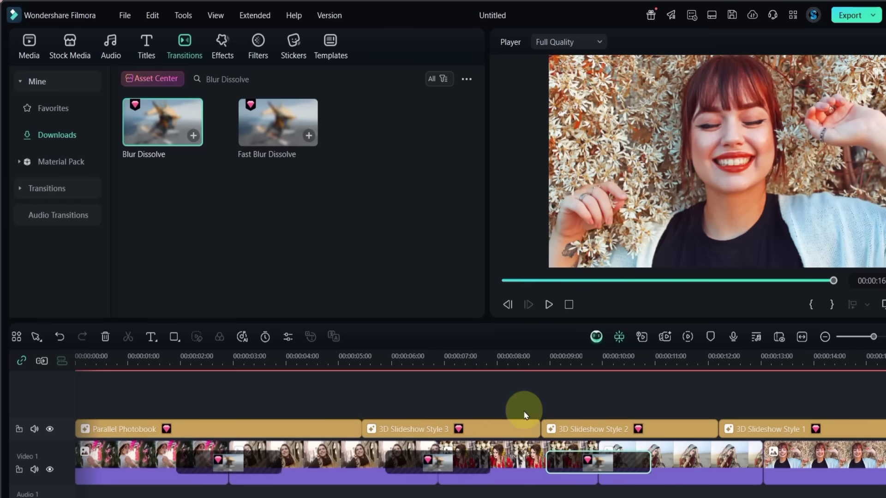
left_click_drag(189, 140, 730, 467)
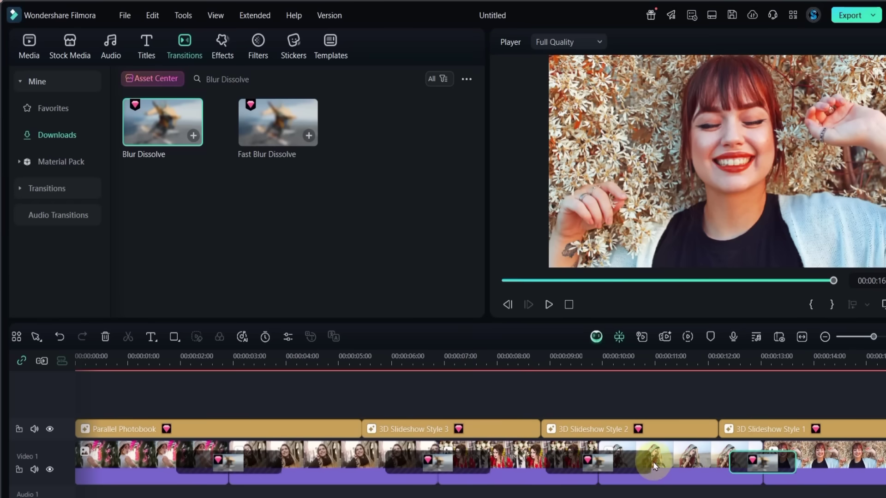
Shorten the Blur Dissolve transitions and play the slideshow from the start to check them.
left_click_drag(655, 466, 472, 462)
left_click(271, 458)
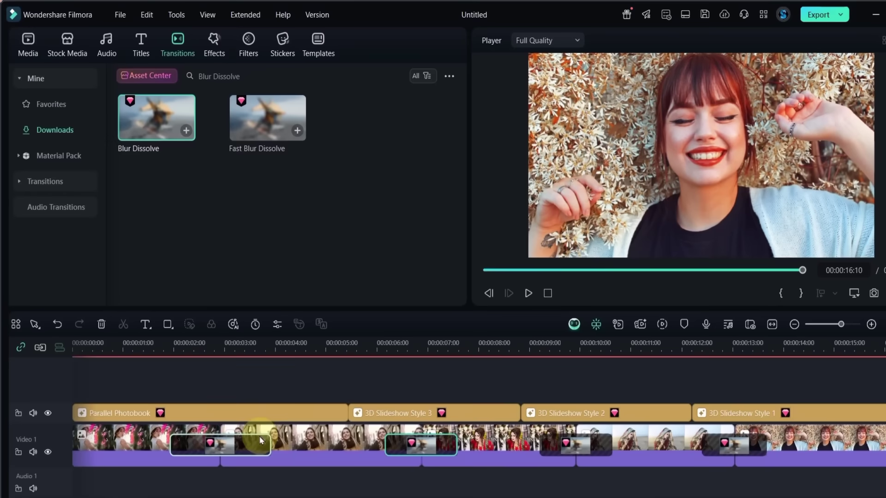
left_click_drag(262, 441, 254, 440)
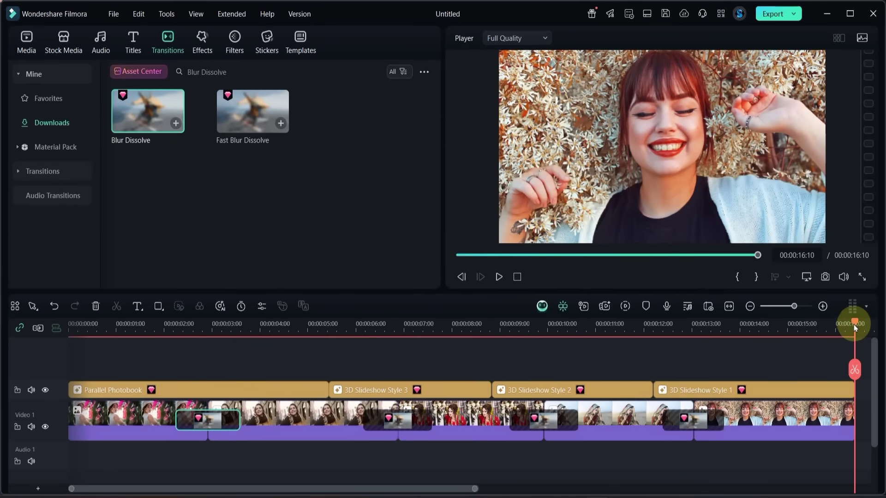
left_click_drag(855, 328, 70, 369)
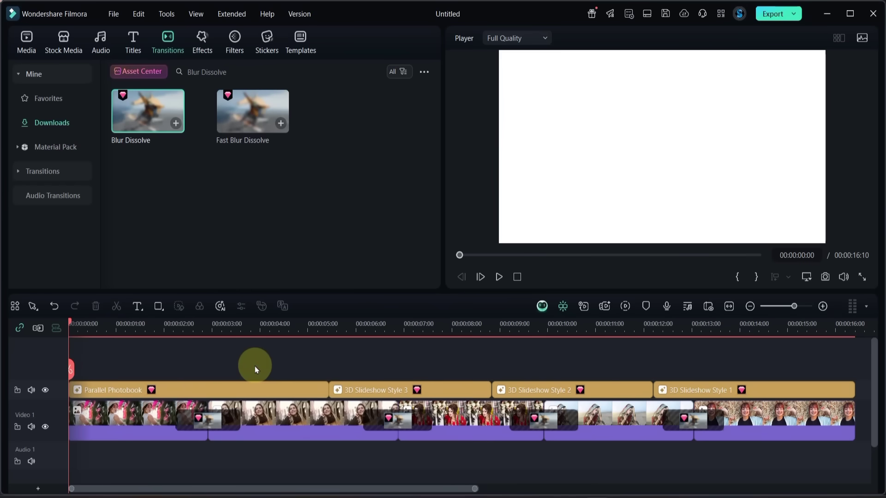
key("space")
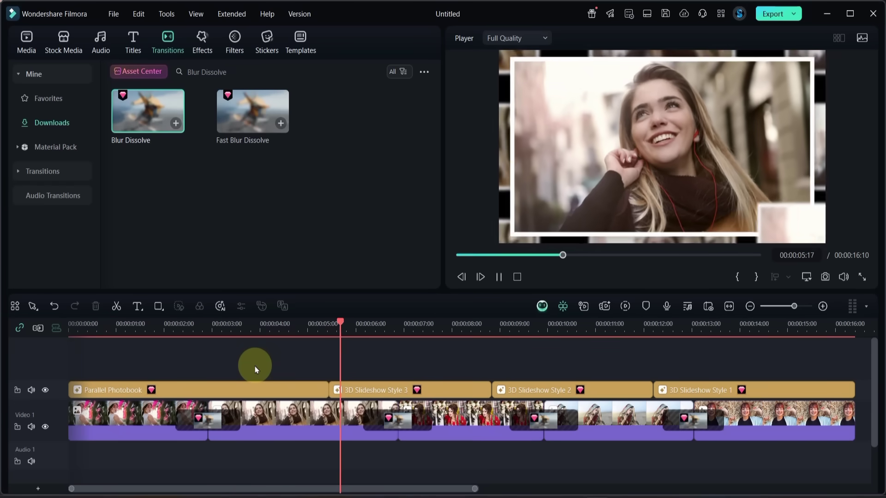
key("space")
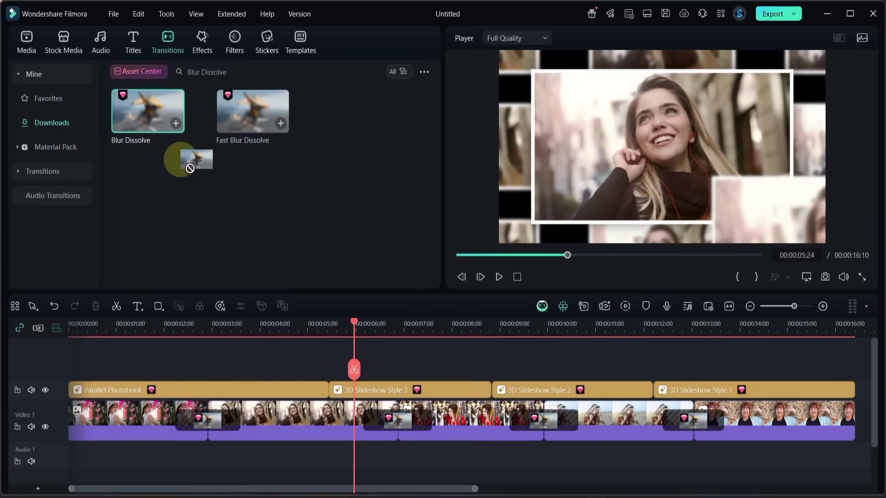
Add Blur Dissolve between Parallel Photobook and 3D Slideshow Style 3 and preview it.
mouse_move(184, 159)
left_mouse_down()
mouse_move(314, 368)
mouse_move(287, 389)
mouse_move(298, 388)
left_mouse_up()
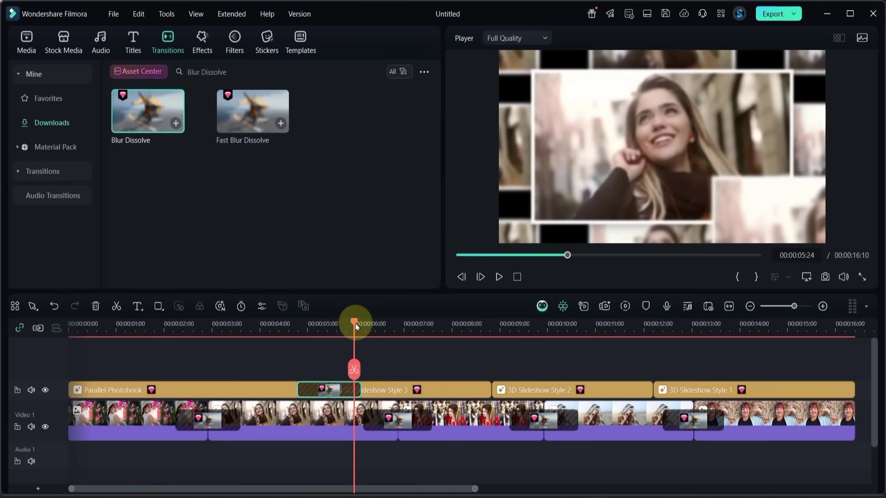
left_click(257, 361)
key("space")
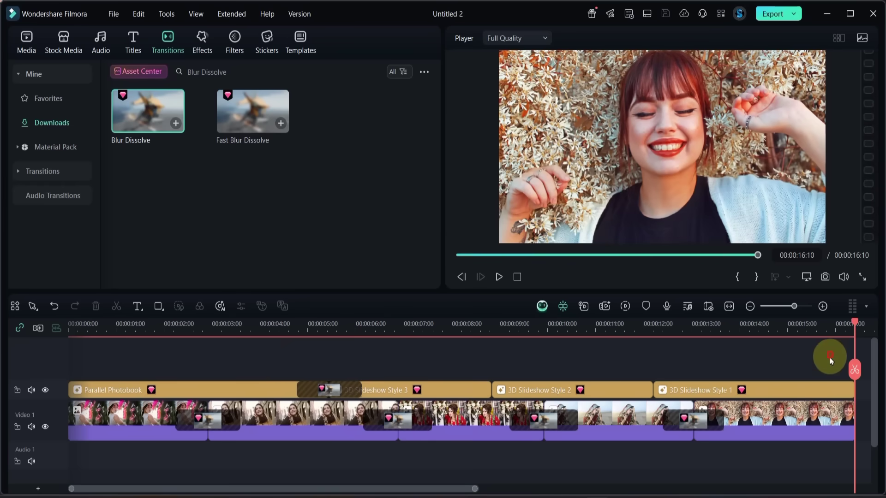
Combine every clip, effect and transition into a compound clip named Compound Clip 1.
left_click_drag(831, 360, 131, 430)
right_click(131, 430)
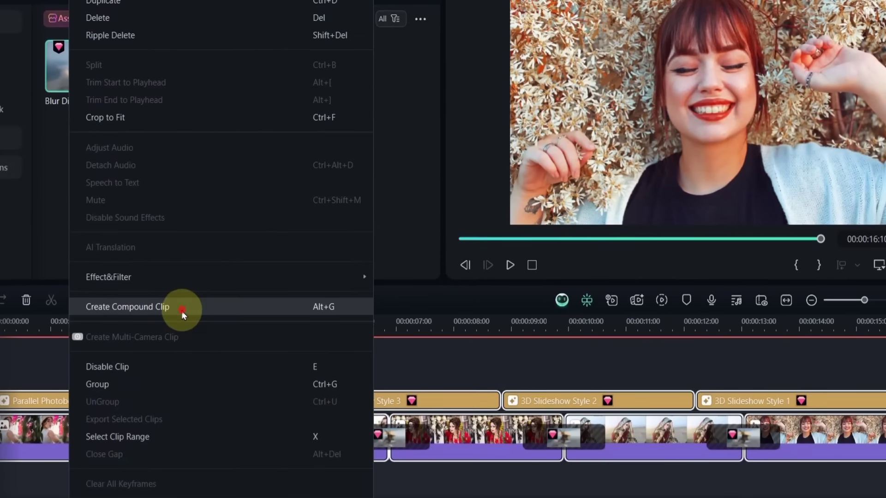
left_click(222, 311)
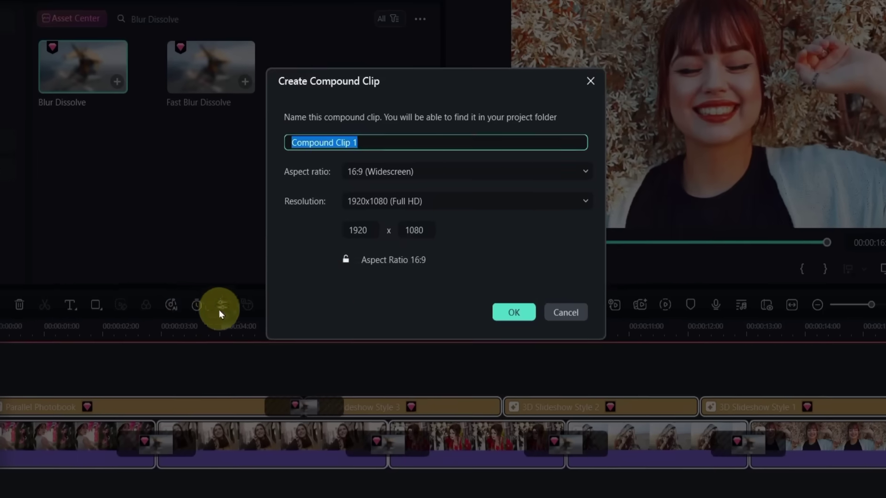
left_click_drag(387, 140, 299, 142)
key("End")
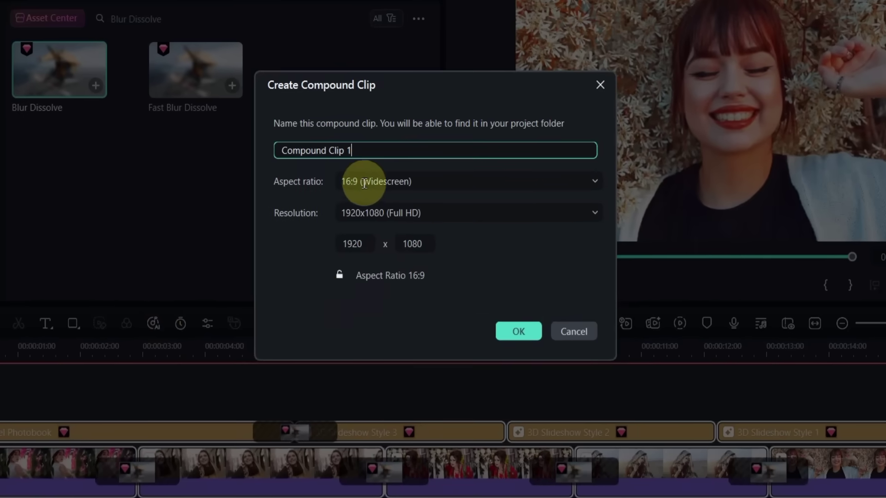
left_click(516, 332)
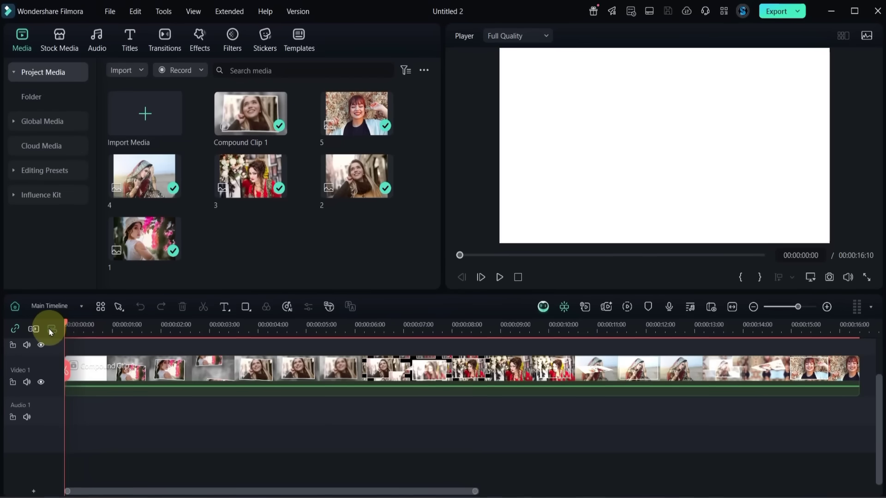
left_click_drag(65, 325, 99, 331)
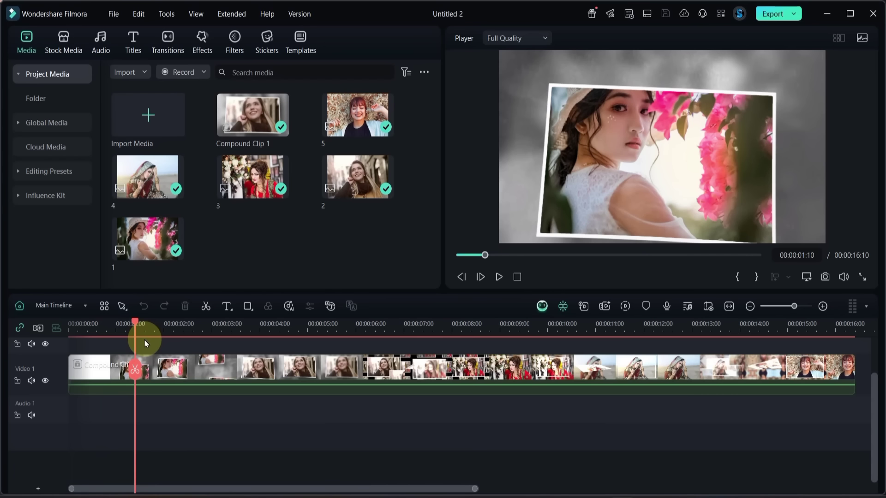
Split Compound Clip 1 at several points, including 02:03, 03:20, 08:16 and 11:20.
left_click(154, 361)
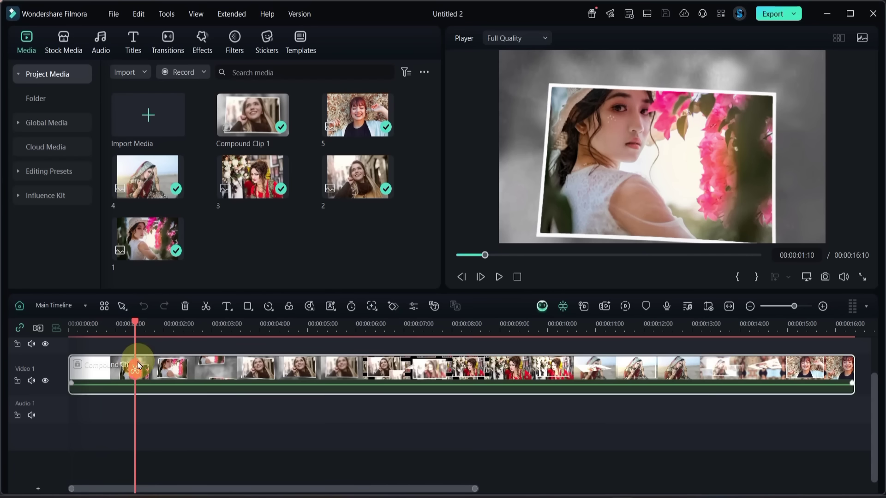
left_click(138, 365)
left_click_drag(135, 323, 629, 327)
left_click(170, 369)
left_click(250, 368)
left_click(287, 369)
left_click(451, 369)
left_click(483, 369)
left_click(600, 362)
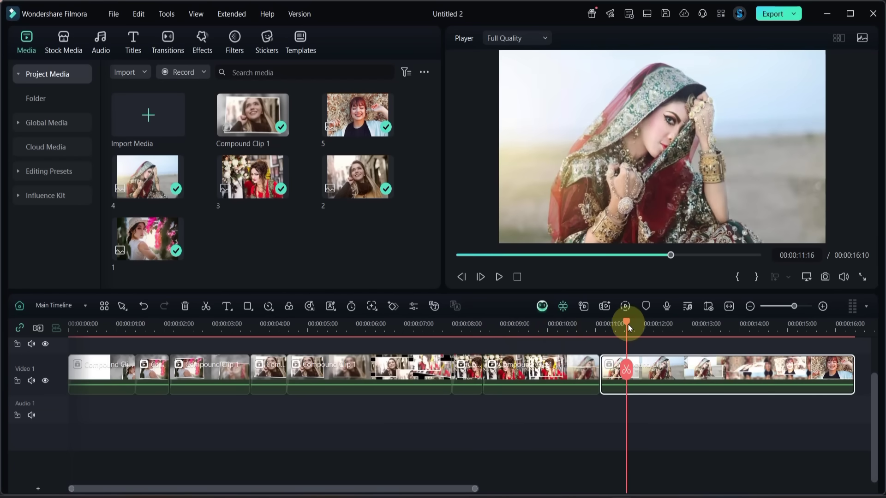
left_click(634, 369)
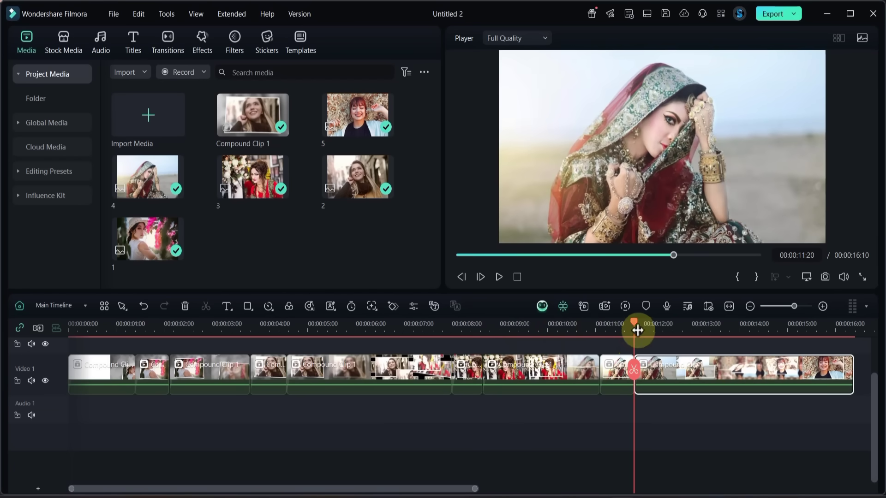
left_click_drag(638, 327, 148, 365)
Set pieces 2, 4, 6 and 8 to Slow 0.5x and fit the 19:06 project in the timeline.
left_click(148, 369)
left_click(268, 369, "ctrl")
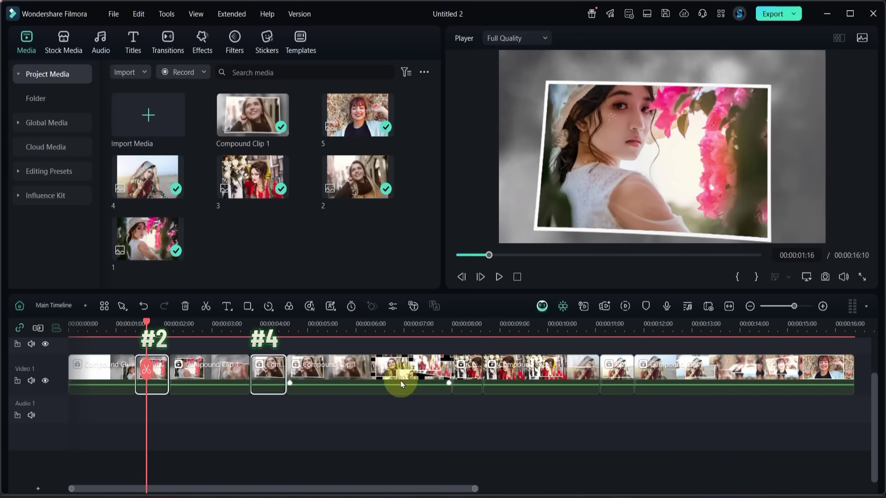
left_click(467, 369, "ctrl")
left_click(616, 377, "ctrl")
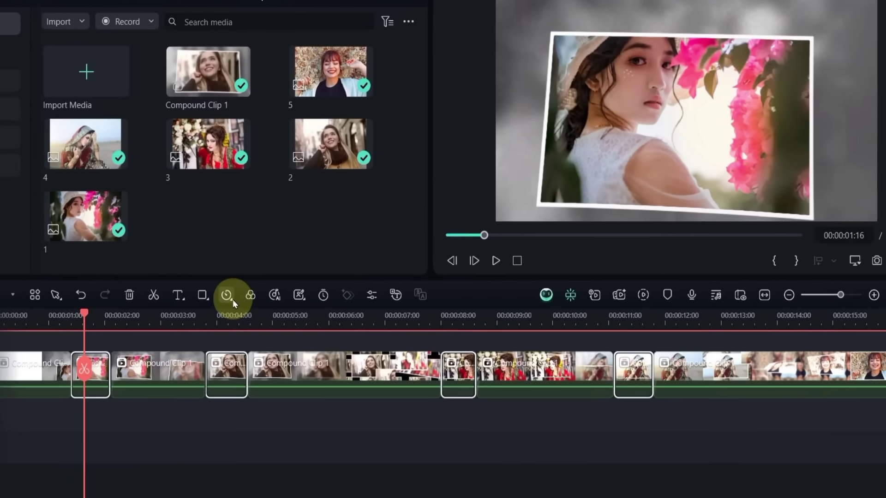
left_click(271, 308)
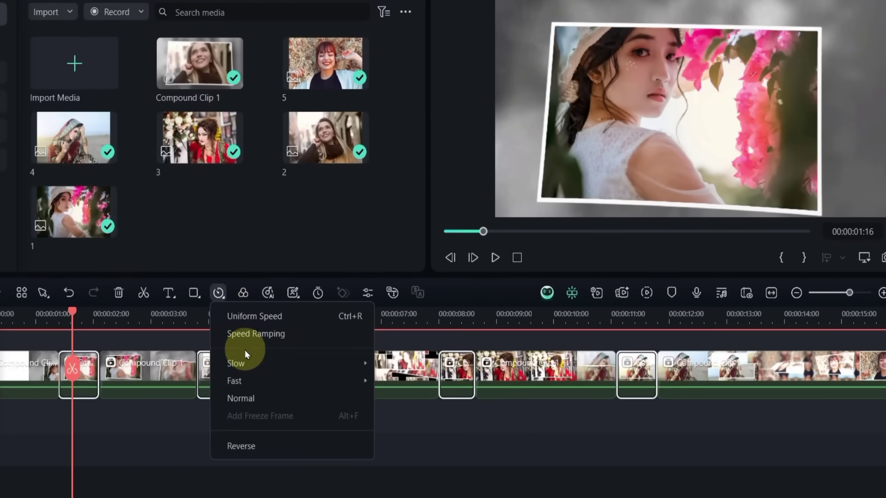
mouse_move(286, 364)
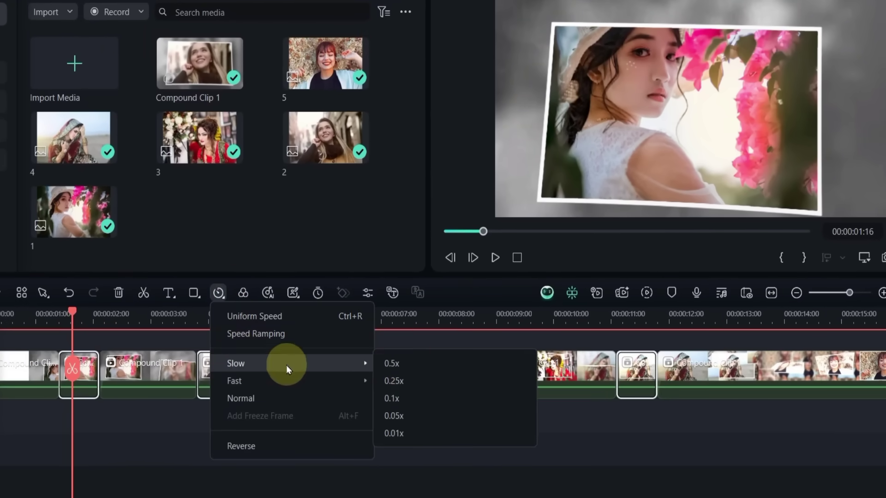
left_click(415, 367)
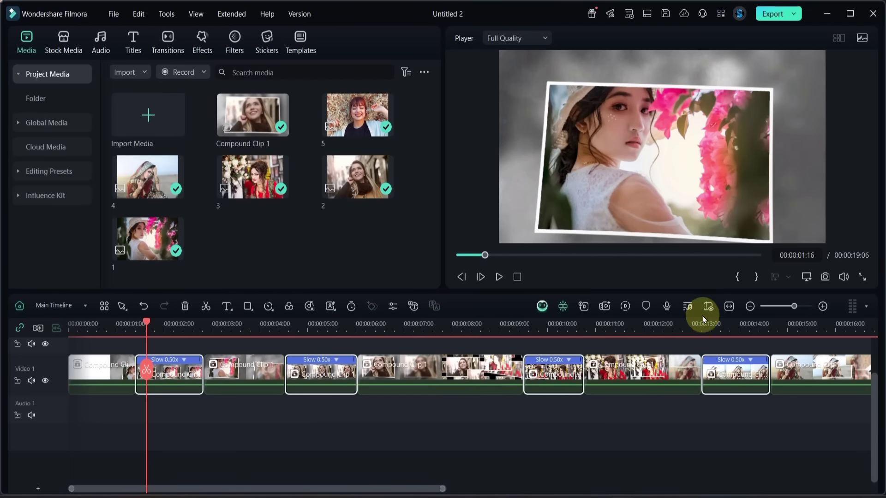
left_click(728, 308)
left_click(320, 413)
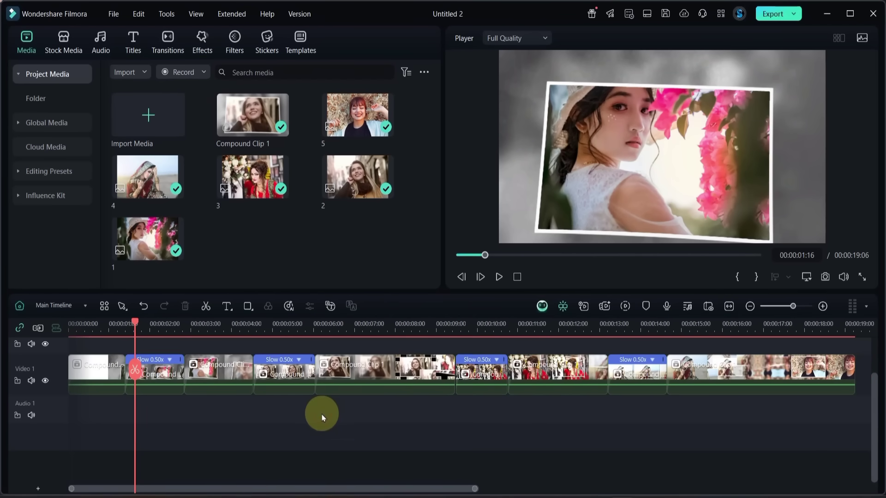
left_click_drag(134, 322, 60, 336)
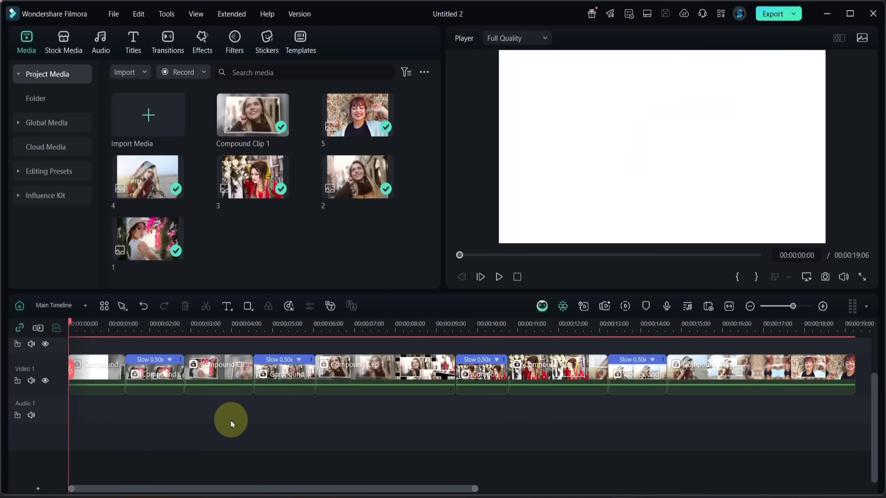
Play the slowed slideshow from the start through to 00:00:19:06.
key("space")
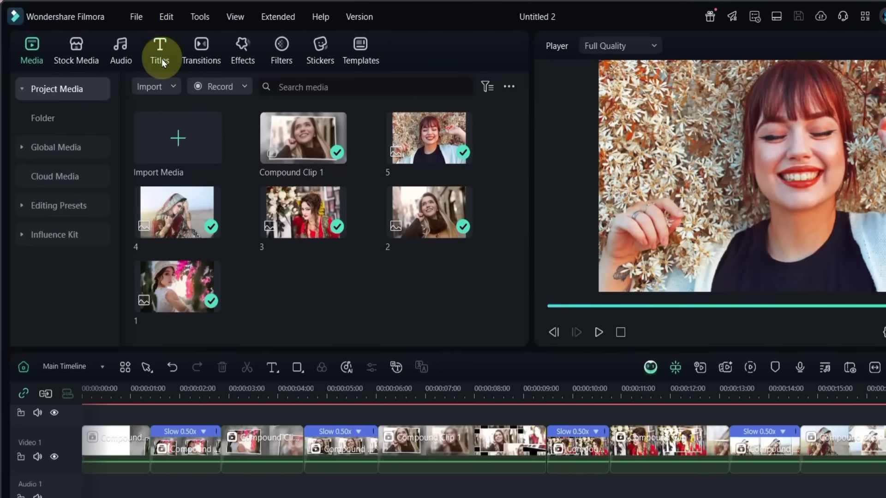
Browse the WordArt styles under Titles > Title Effects.
left_click(144, 52)
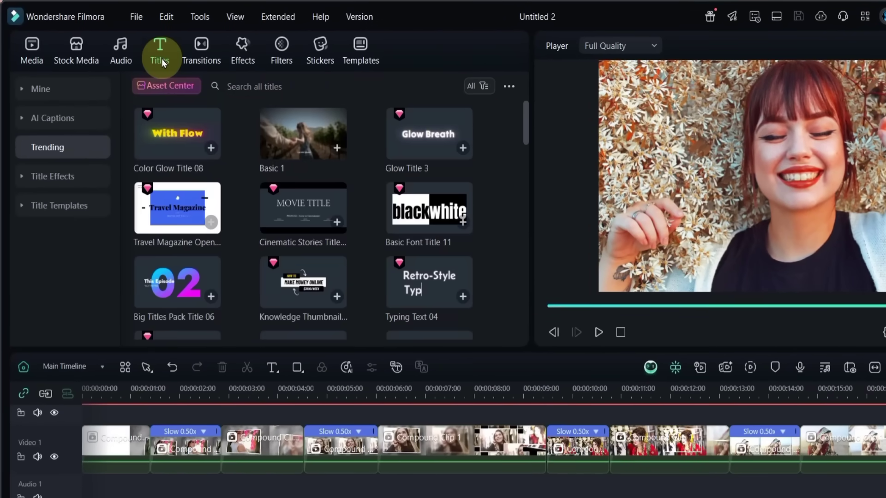
left_click(51, 177)
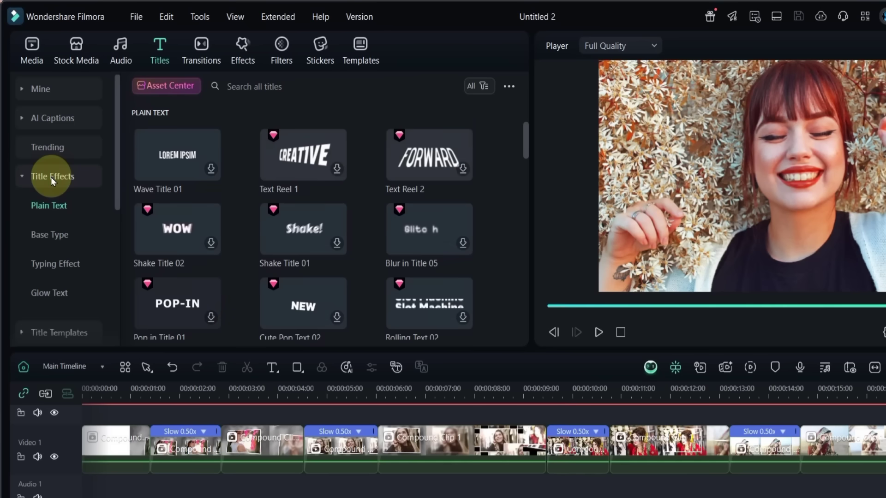
scroll(51, 231, "down", 3)
scroll(52, 244, "down", 5)
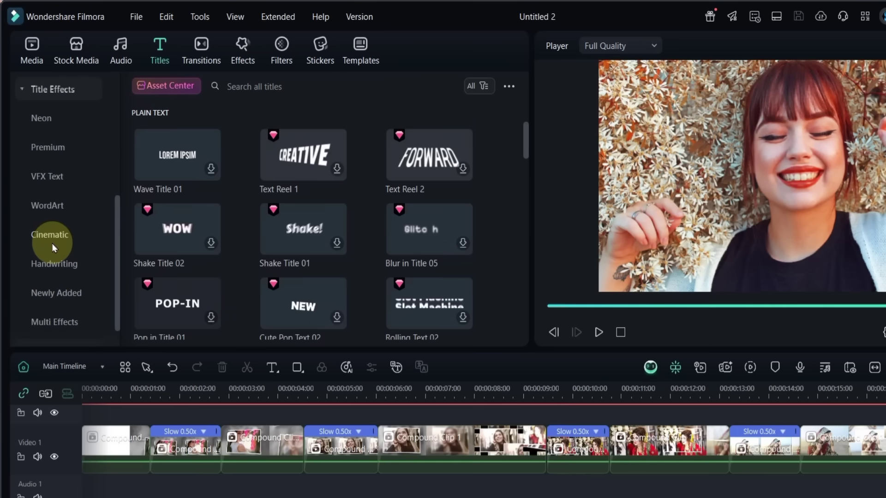
left_click(53, 180)
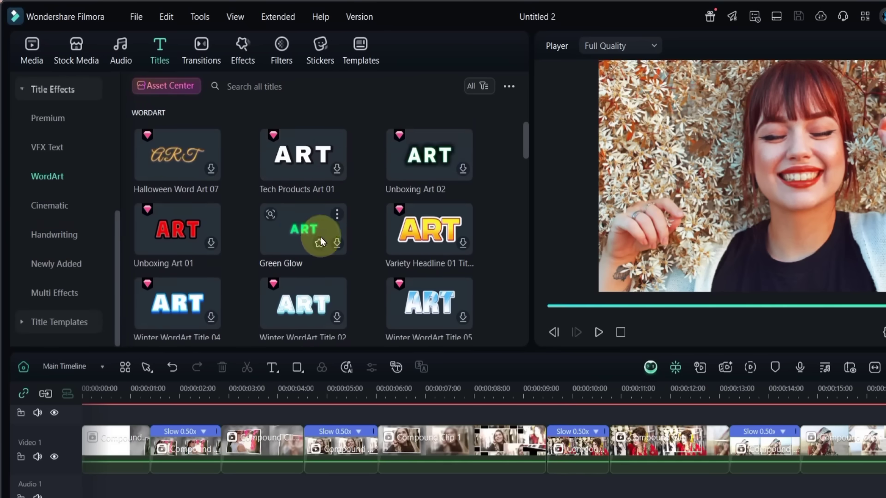
scroll(316, 231, "down", 4)
scroll(322, 238, "down", 8)
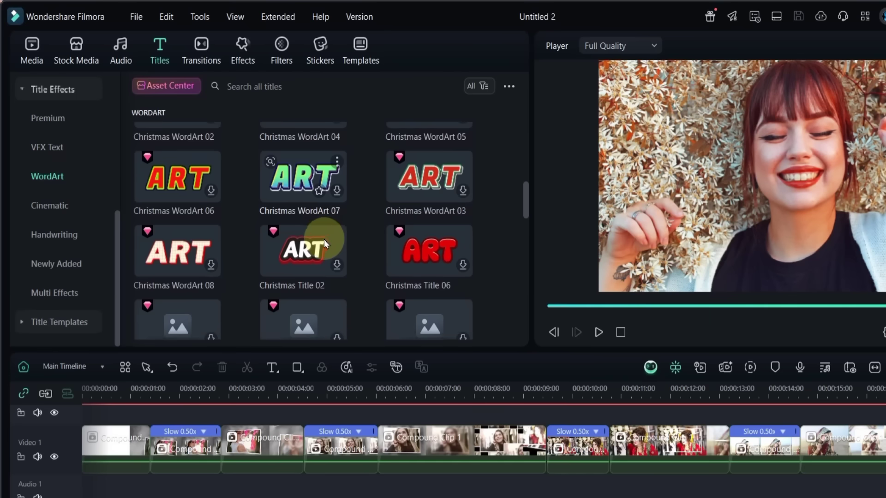
scroll(325, 240, "down", 5)
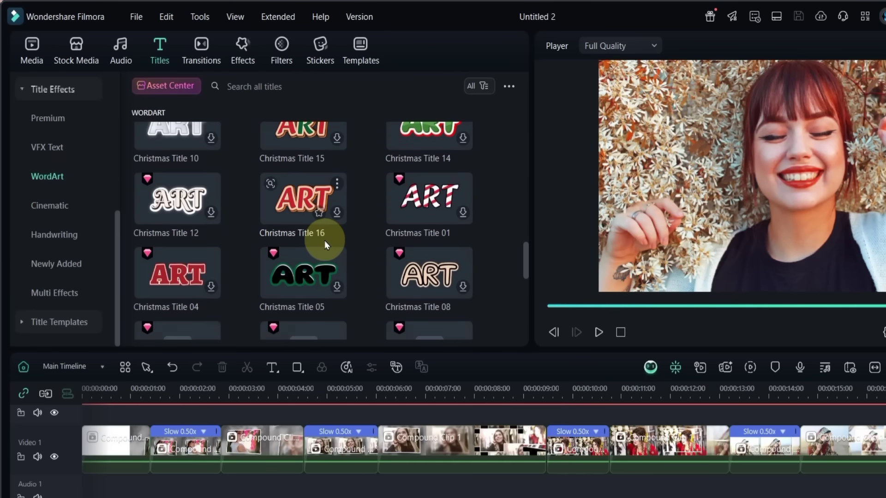
scroll(325, 240, "up", 15)
scroll(344, 226, "down", 3)
Search titles for 'artist title 22' and preview the Artist Title 22 gold title.
left_click(341, 88)
type("a")
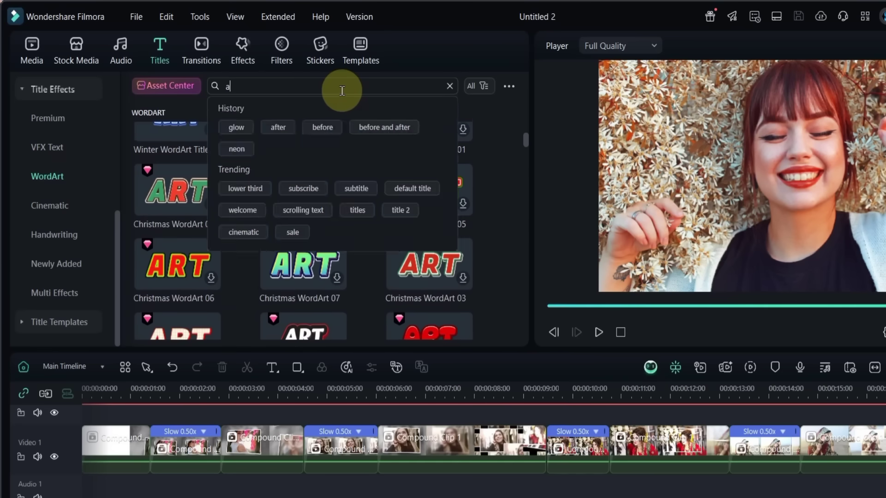
type("rtist title 22")
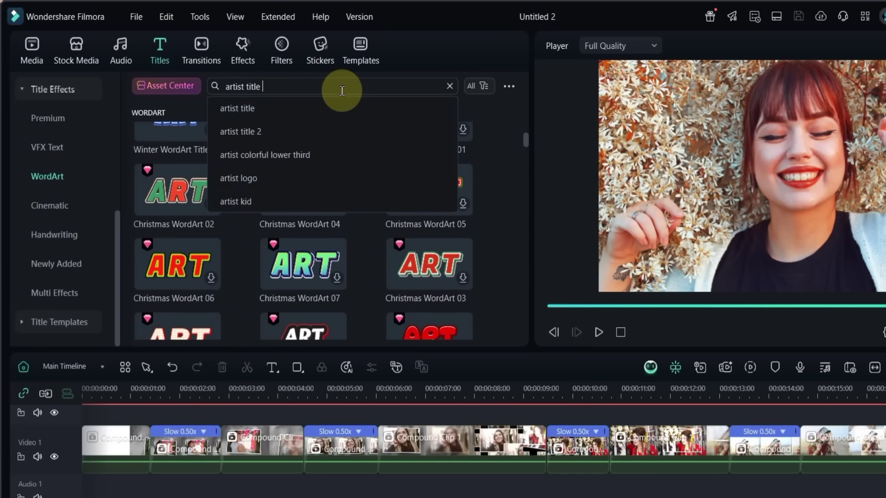
key("Return")
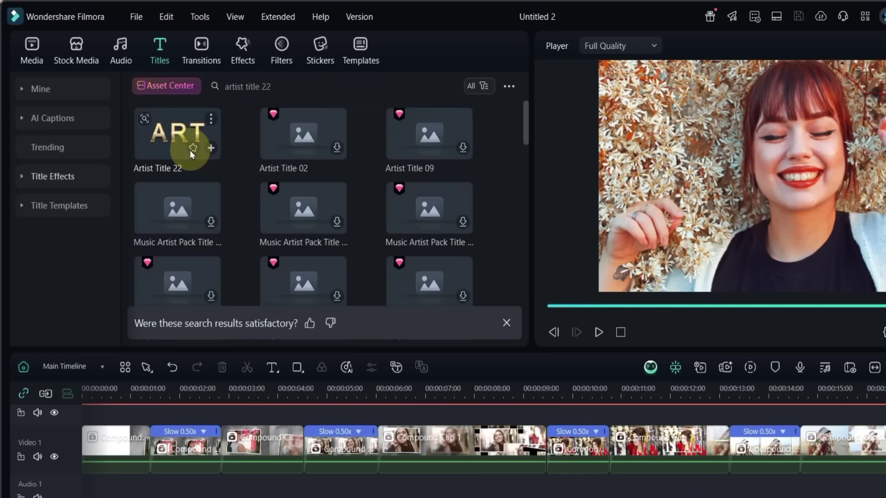
left_click(159, 144)
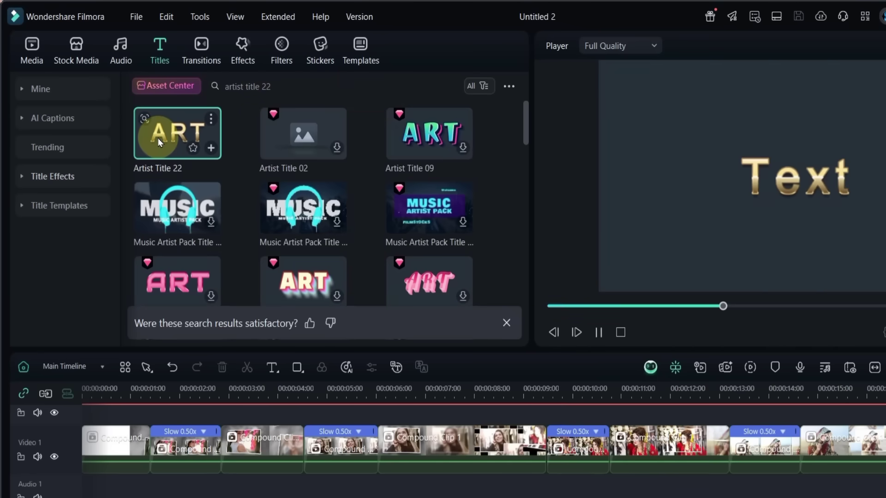
Add Artist Title 22 at the timeline start, styled in Jost ExtraBold at size 28.
left_click_drag(158, 137, 76, 429)
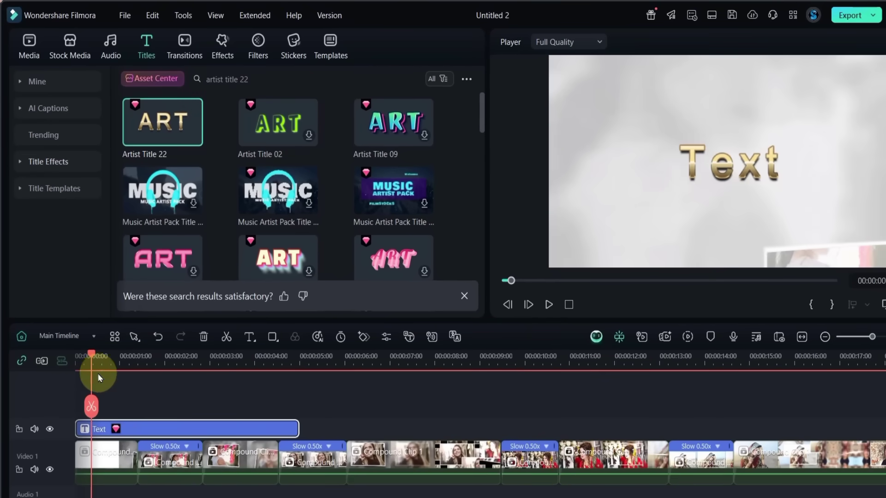
double_click(134, 428)
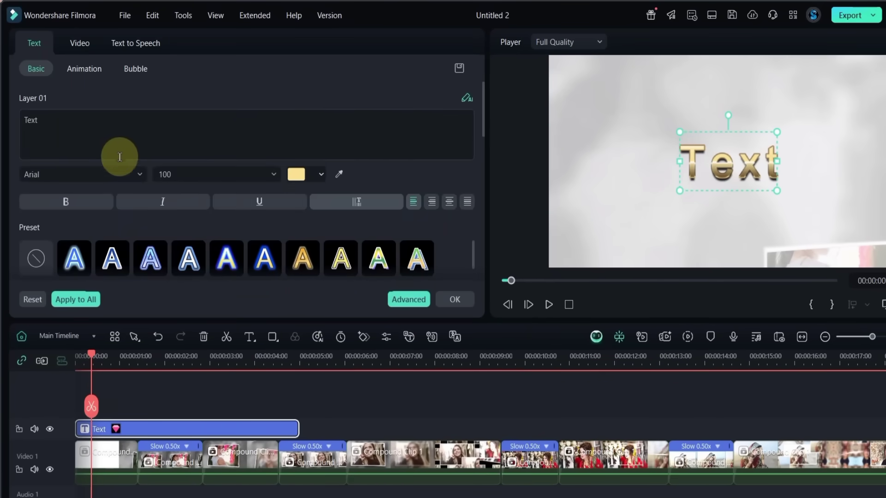
left_click(118, 176)
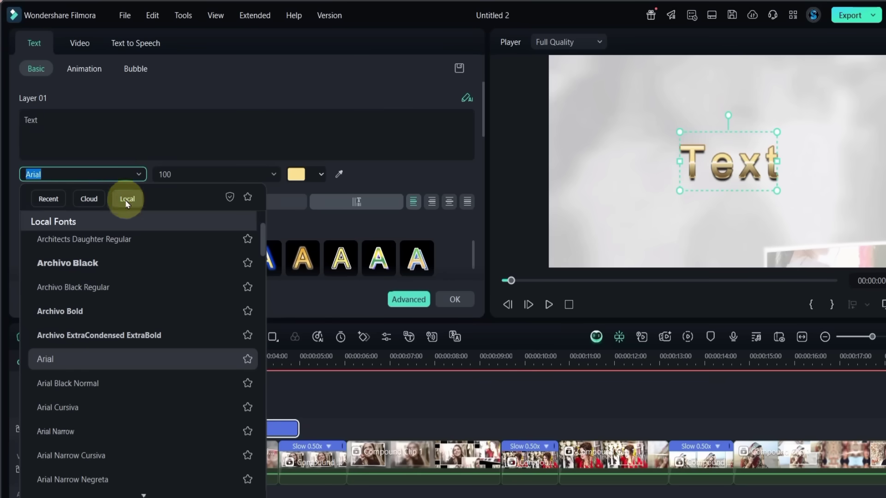
scroll(145, 264, "up", 10)
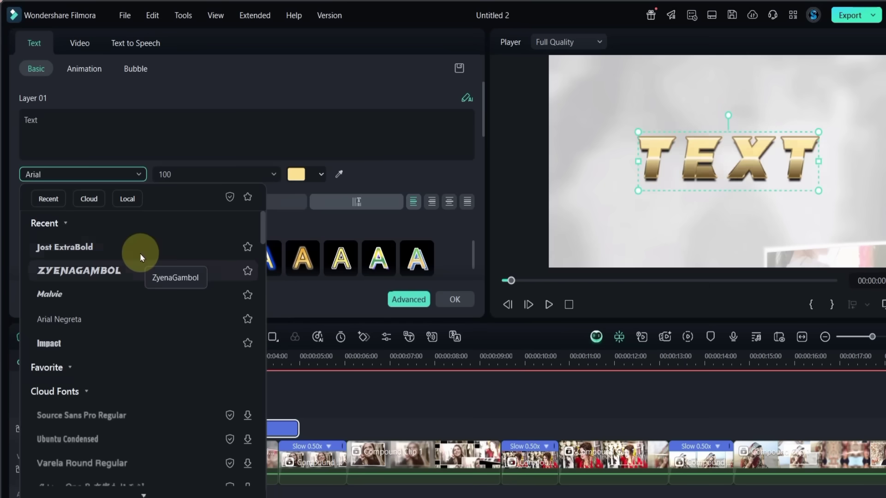
left_click(112, 248)
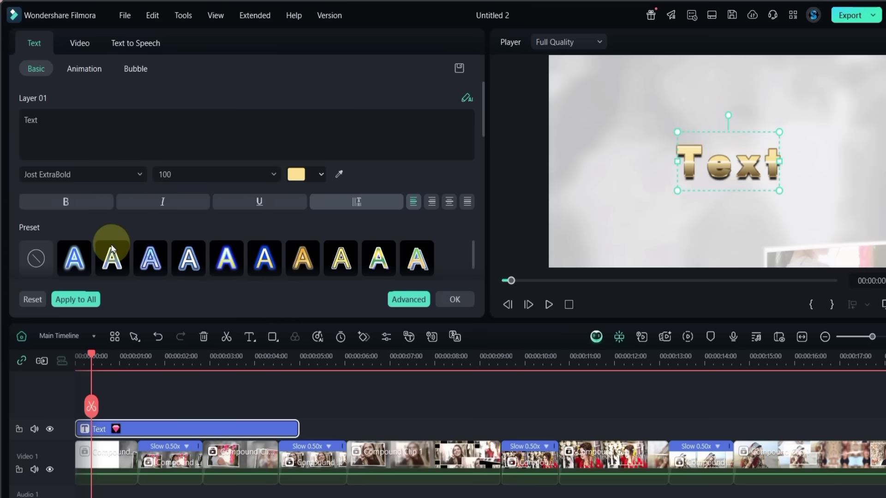
scroll(185, 174, "down", 7)
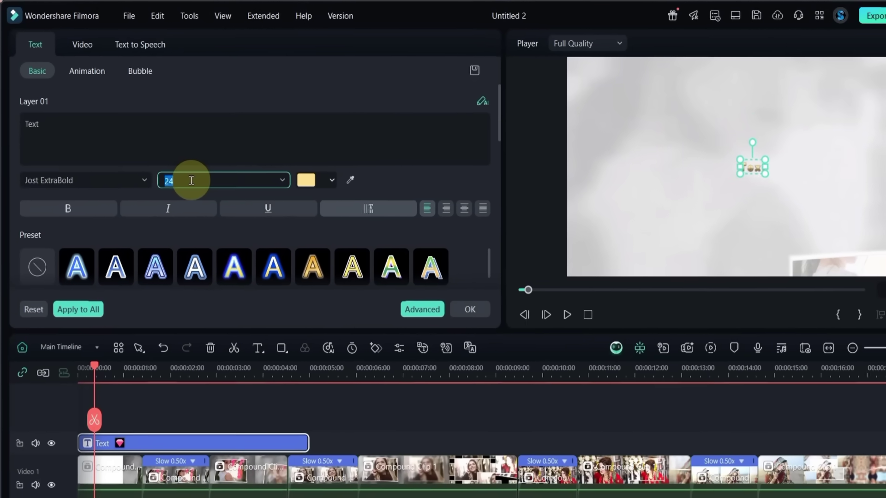
scroll(191, 180, "up", 4)
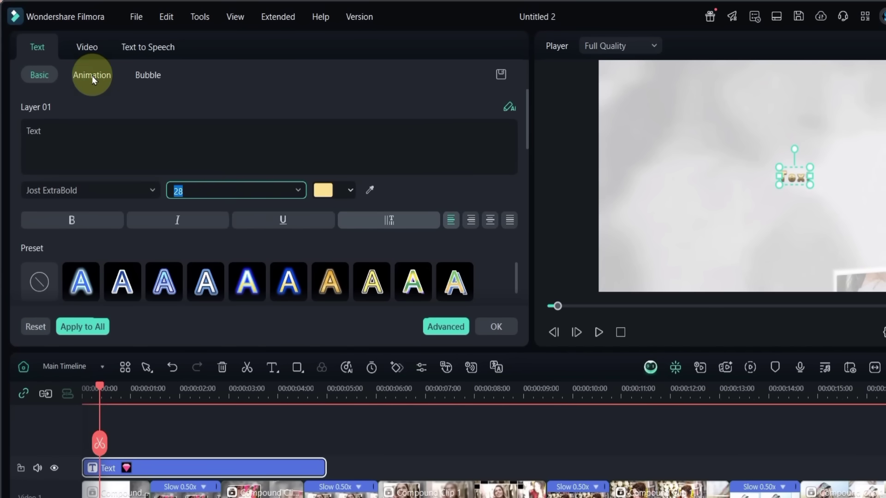
Apply the Jump In entrance and Rotate exit presets to the title, each 0.84 s.
left_click(93, 76)
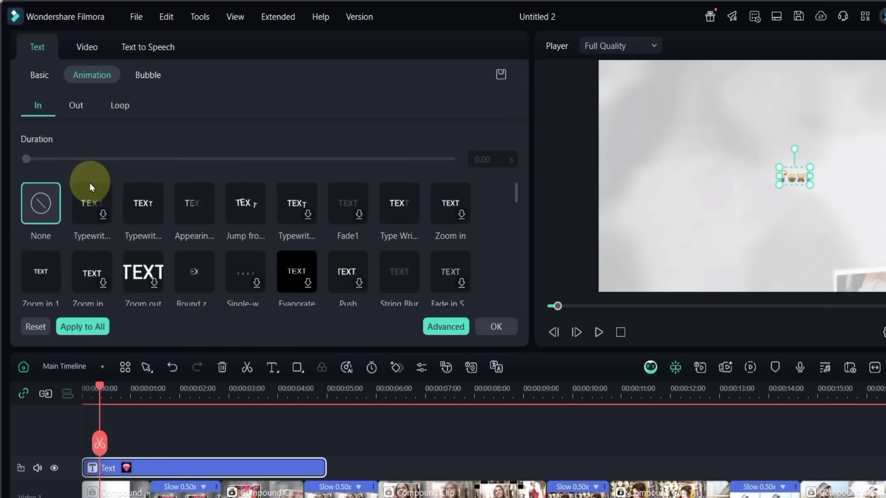
left_click(251, 209)
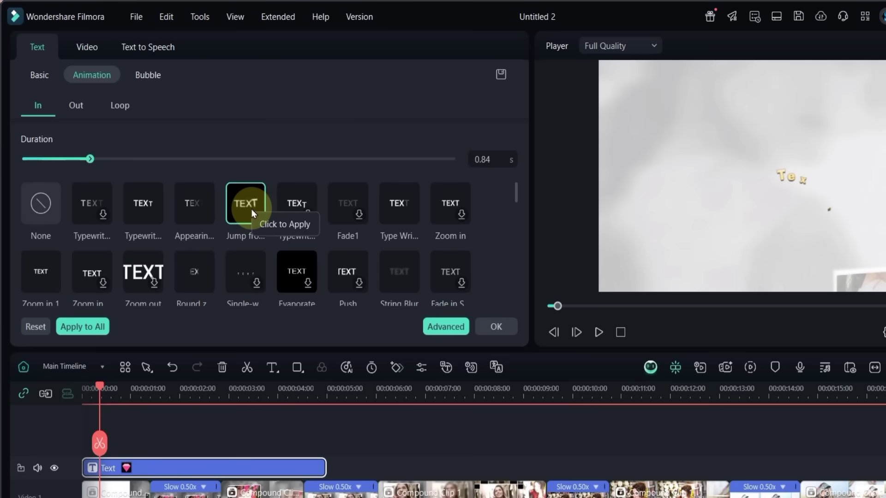
left_click(73, 106)
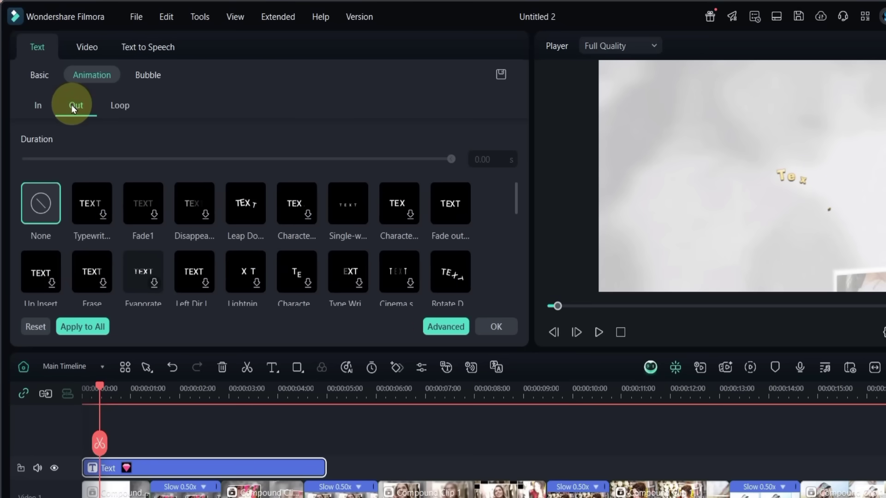
scroll(515, 196, "down", 2)
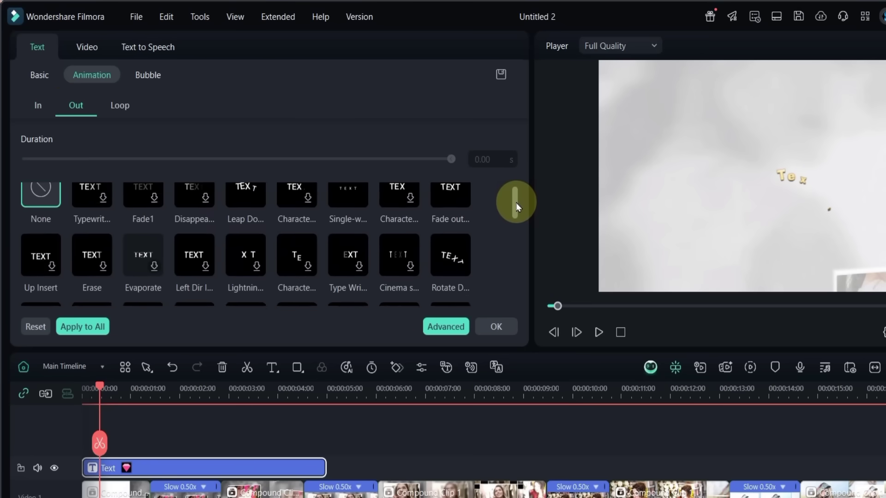
left_click(455, 250)
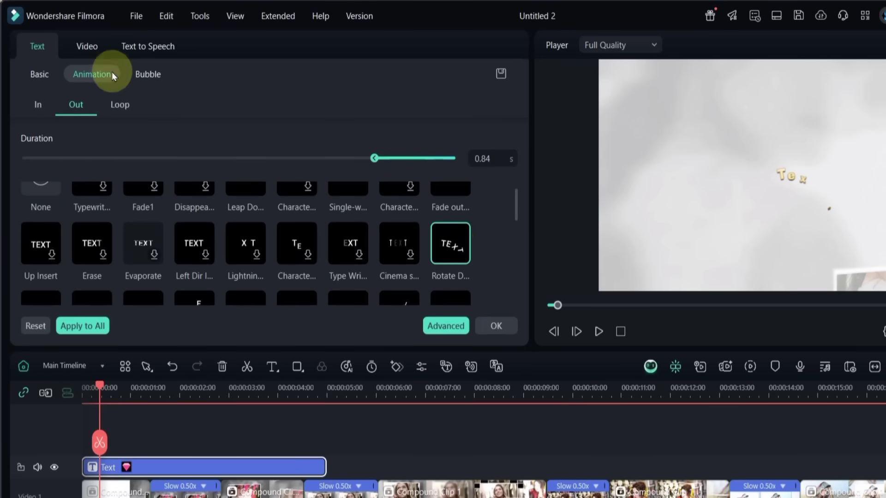
Replace the title text with MODERN 3D SLIDESHOW IN FILMORA.
left_click(88, 48)
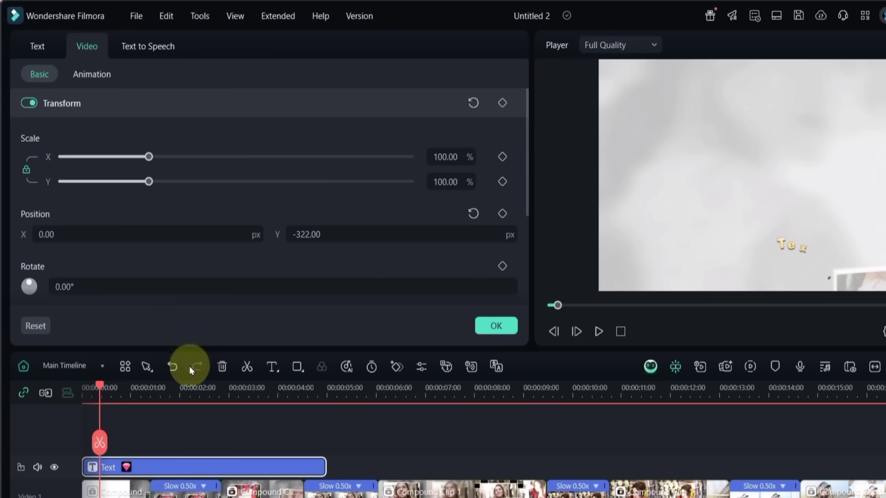
left_click_drag(103, 388, 205, 406)
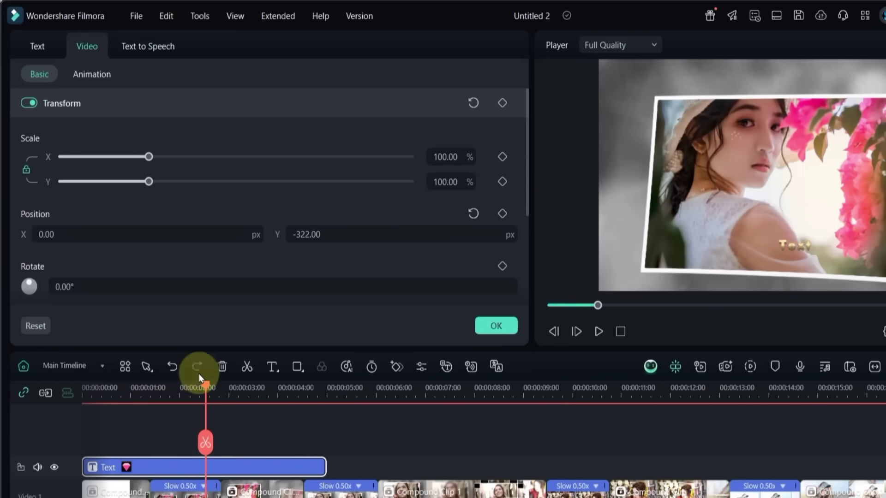
left_click(40, 49)
left_click(188, 143)
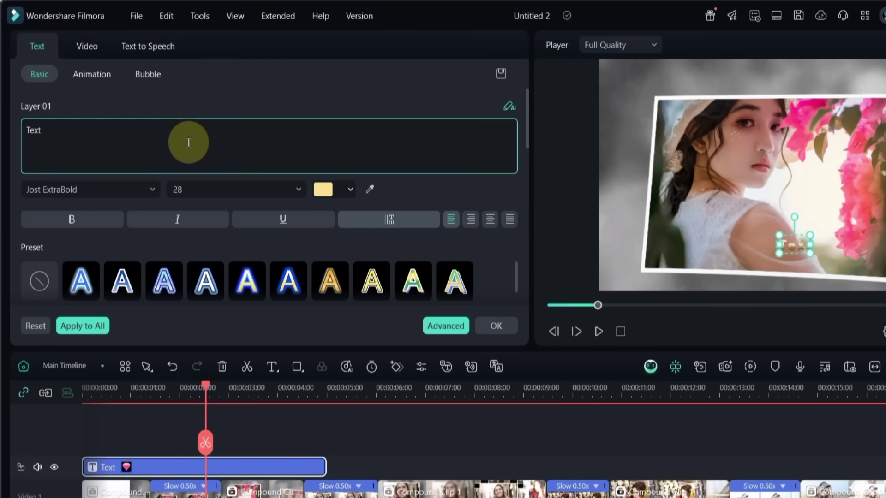
type("MODERN 3D SLIDESHOW IN FILMORA")
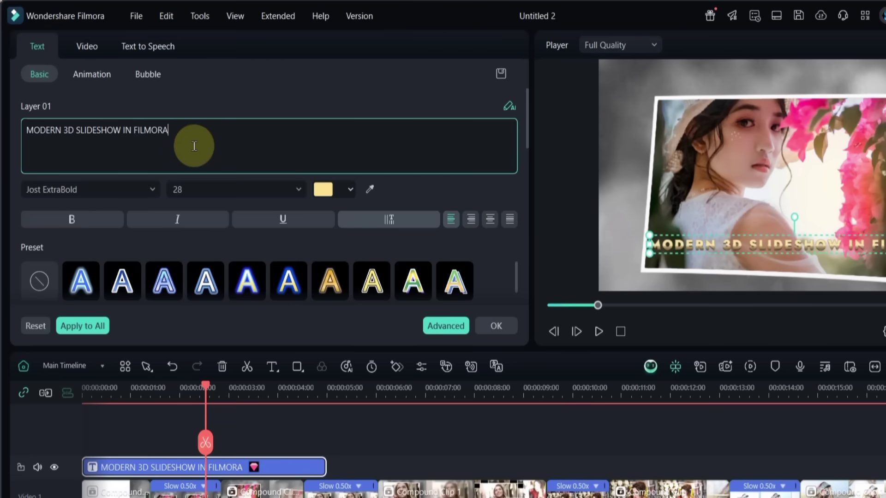
Lower the title's Position Y from -322 to -396.
left_click(96, 48)
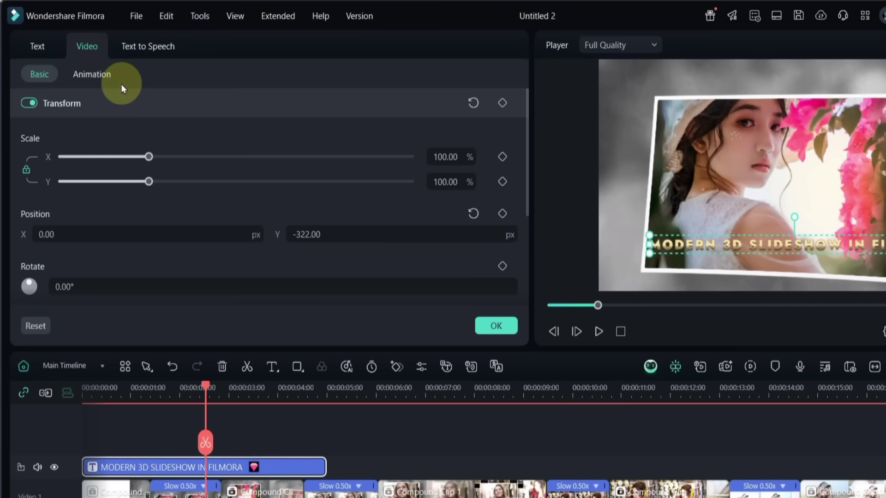
scroll(375, 231, "down", 5)
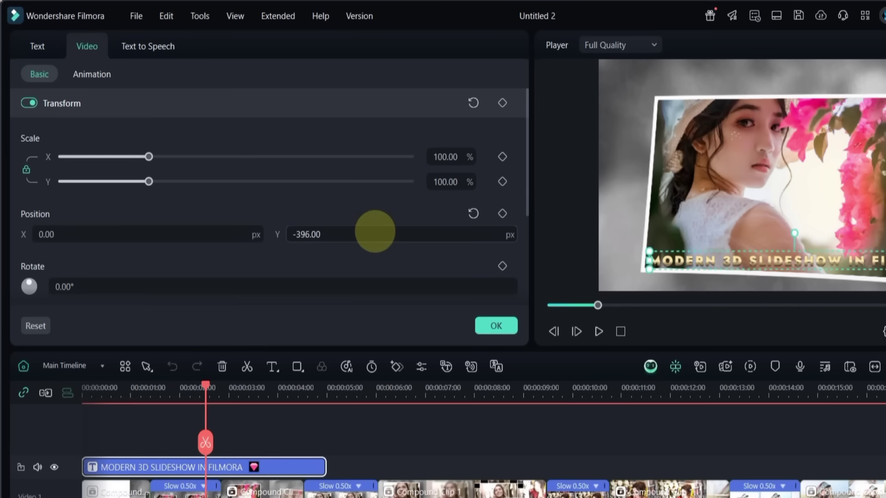
left_click(38, 49)
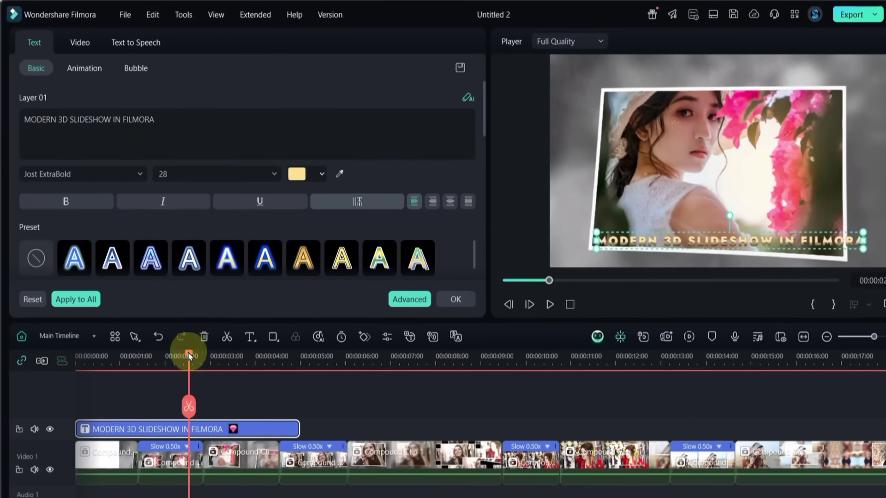
Shift the title caption slightly later and split it at the playhead.
left_click_drag(189, 355, 104, 366)
left_click_drag(94, 332, 90, 333)
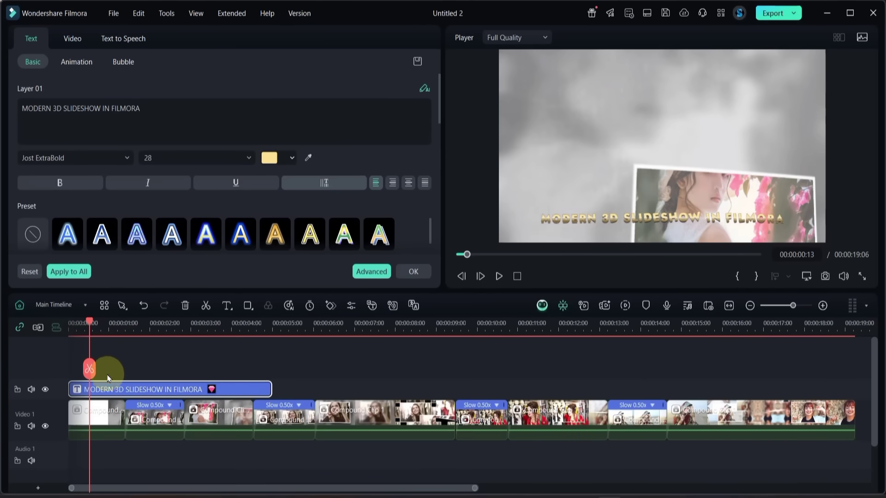
left_click_drag(103, 392, 125, 394)
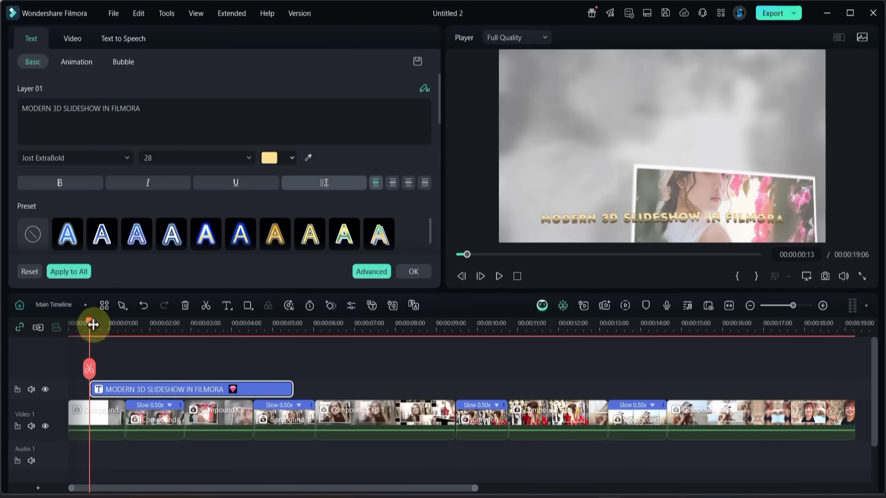
left_click_drag(88, 319, 219, 351)
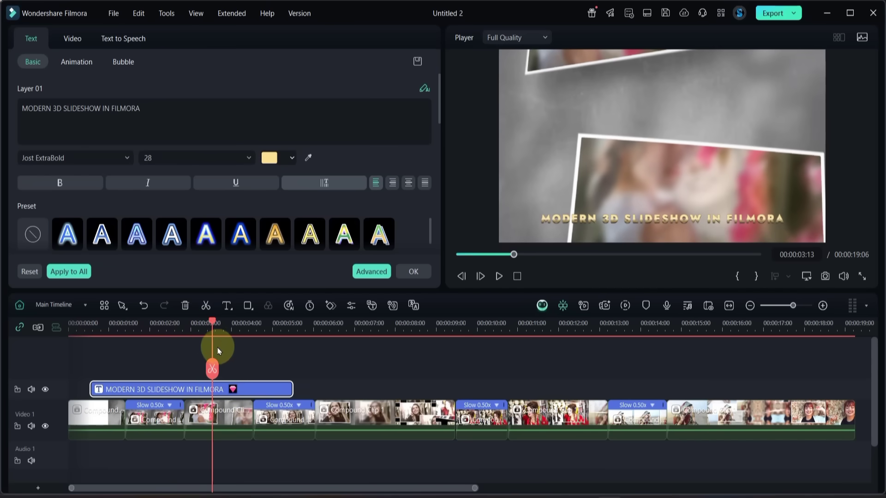
left_click(216, 372)
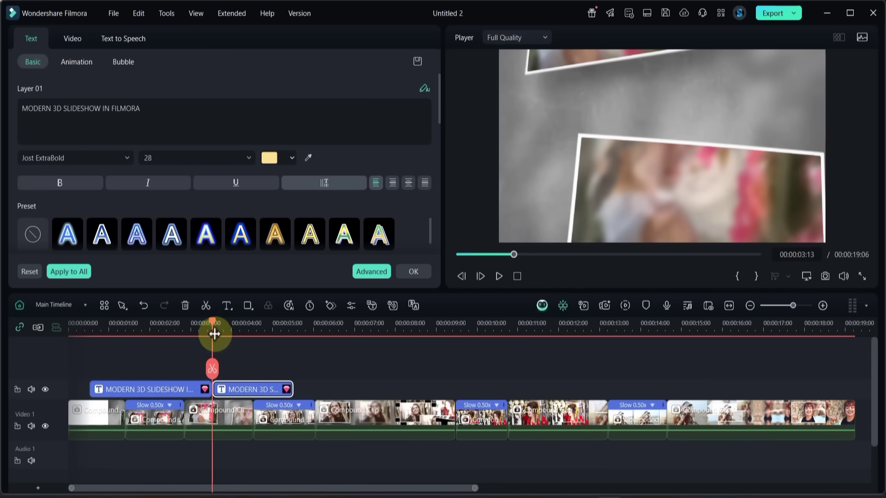
Change the second caption piece's text to SMOOTH MOTION WITH ADVANCED EFFECTS.
left_click_drag(212, 326, 81, 336)
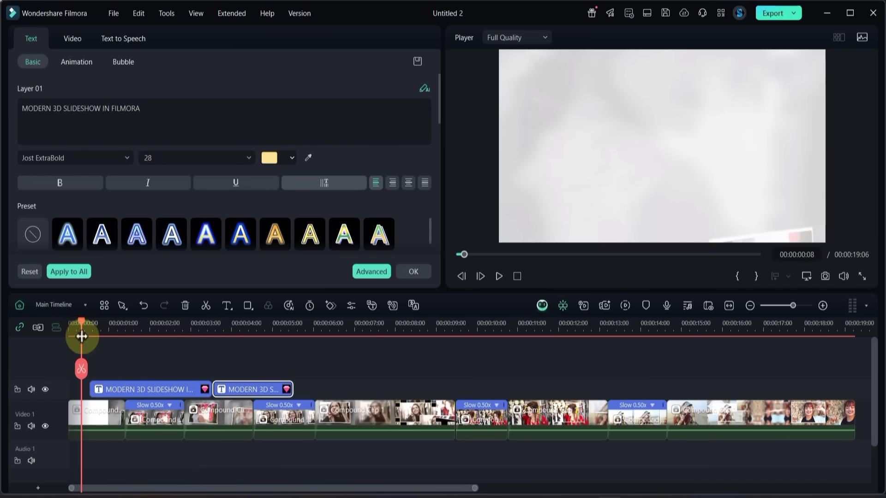
left_click(138, 353)
key("space")
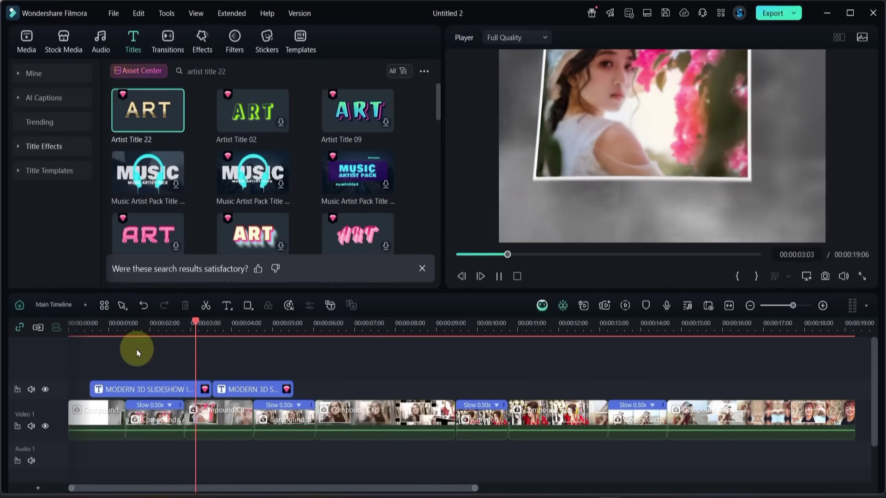
key("space")
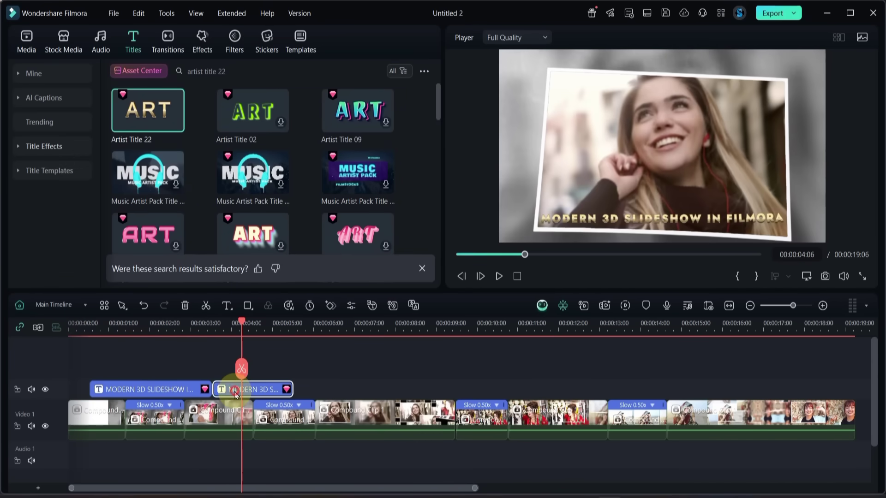
double_click(235, 392)
left_click(169, 124)
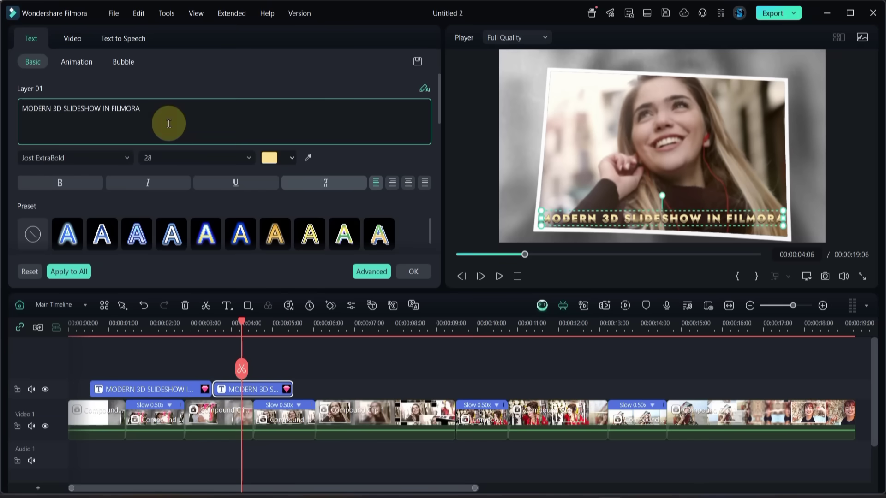
key("ctrl+a")
type("SMOOTH MOTION WITH ADVANCED EFFECTS")
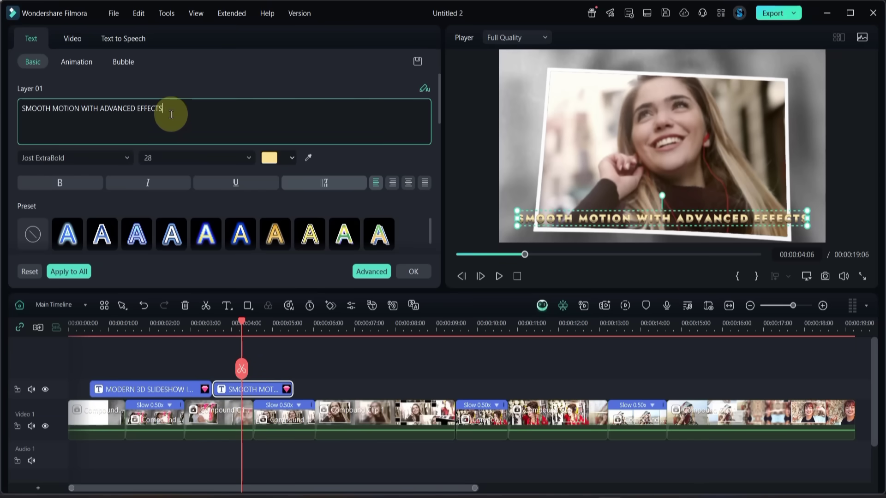
left_click(224, 347)
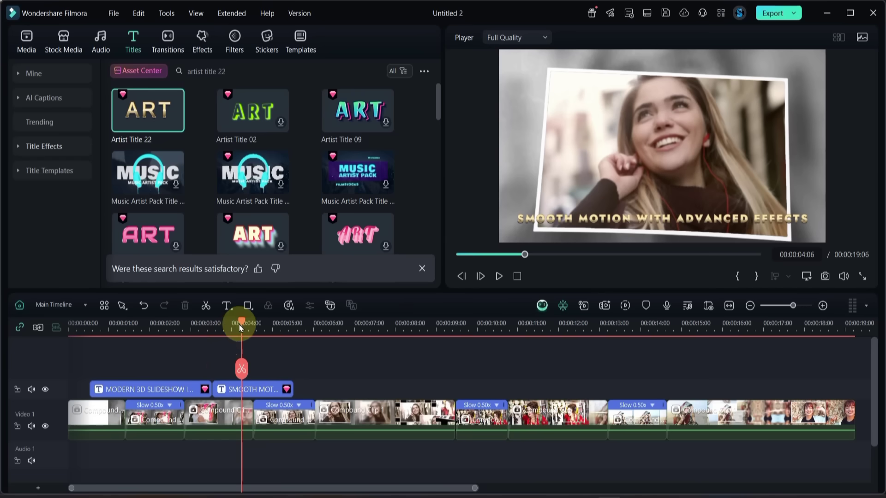
Extend that caption to about 7.5 s, split it, and stretch the third piece to 00:00:11:21.
left_click_drag(240, 327, 376, 326)
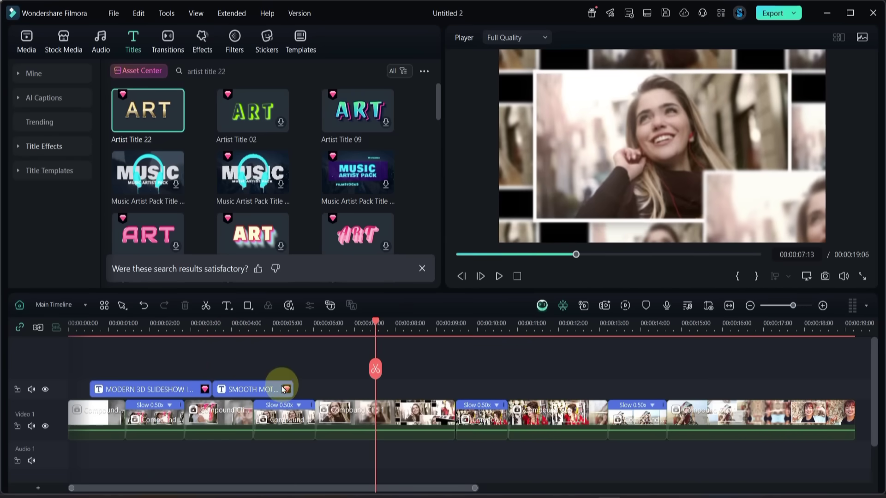
left_click_drag(286, 389, 427, 392)
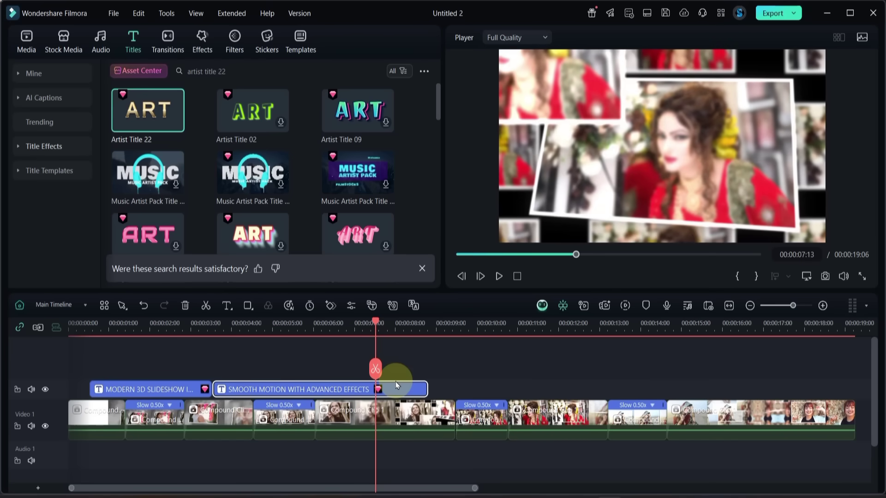
left_click(376, 368)
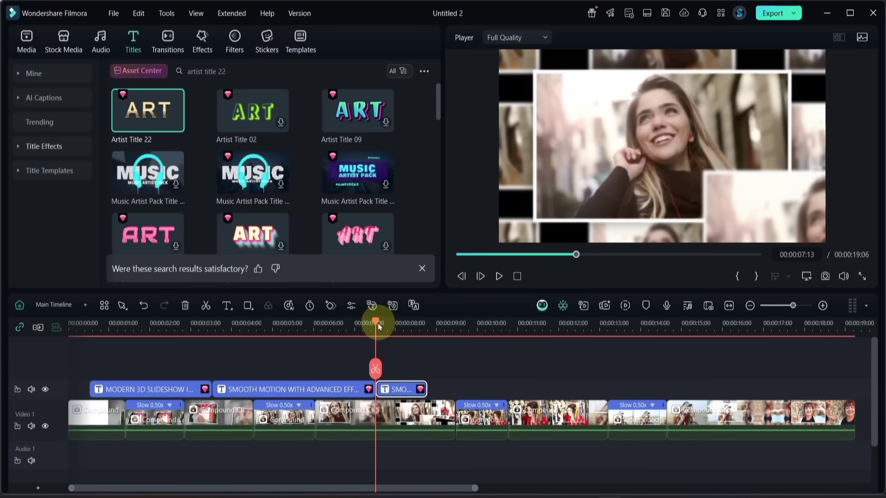
left_click_drag(377, 326, 443, 327)
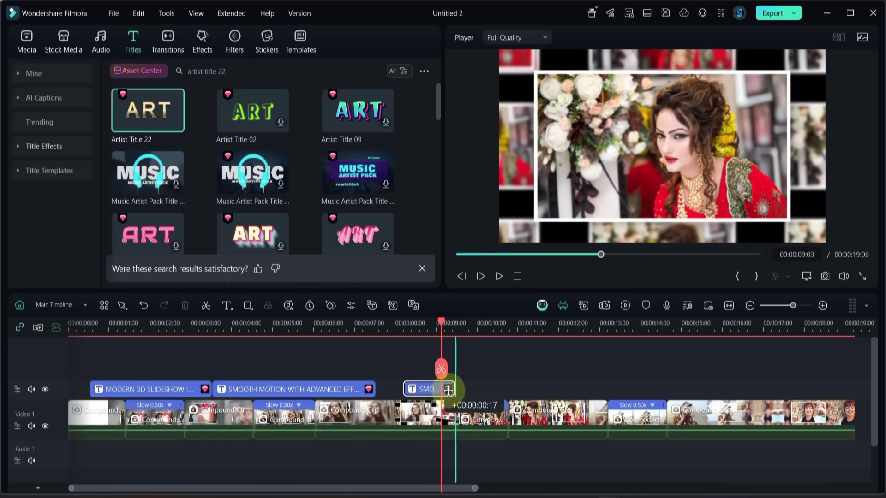
left_click_drag(449, 390, 465, 390)
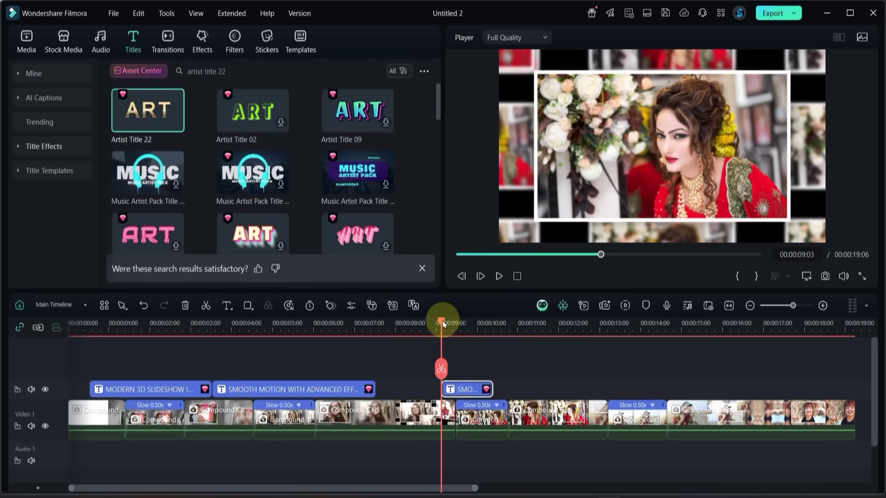
left_click_drag(442, 323, 554, 322)
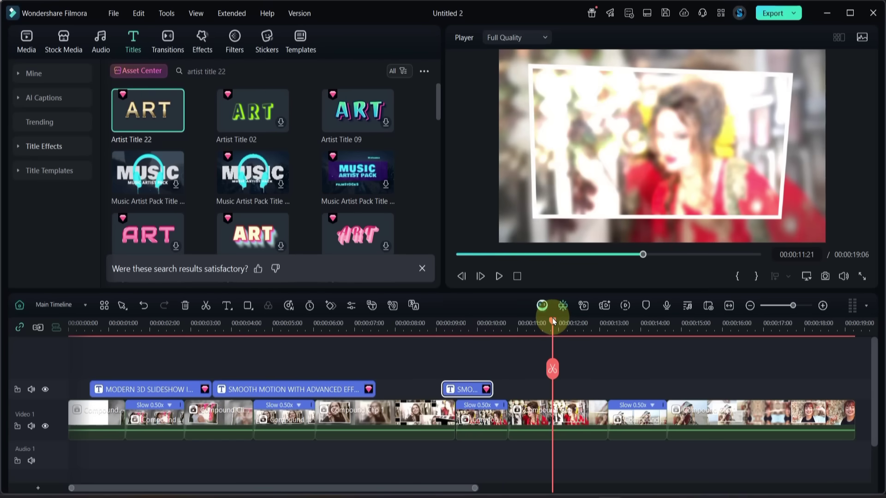
left_click_drag(491, 389, 546, 389)
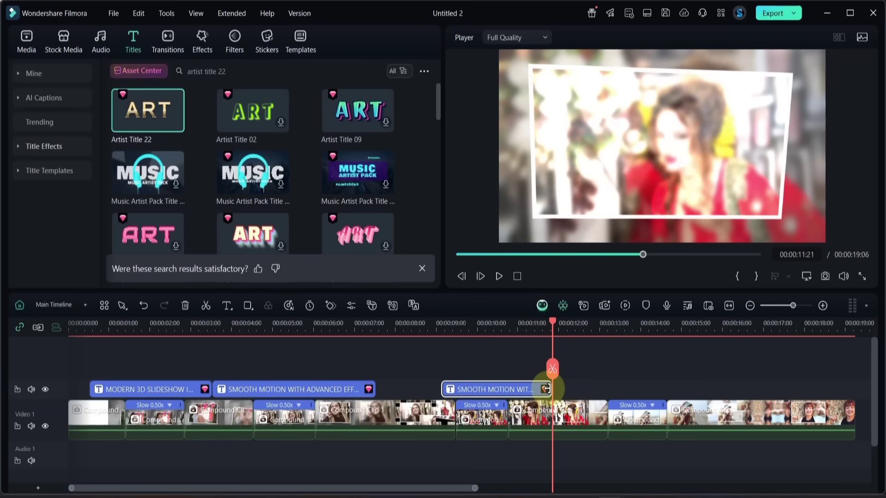
left_click(491, 331)
Change the third caption's text to CREATIVE YET EASY TO DESIGN.
double_click(506, 390)
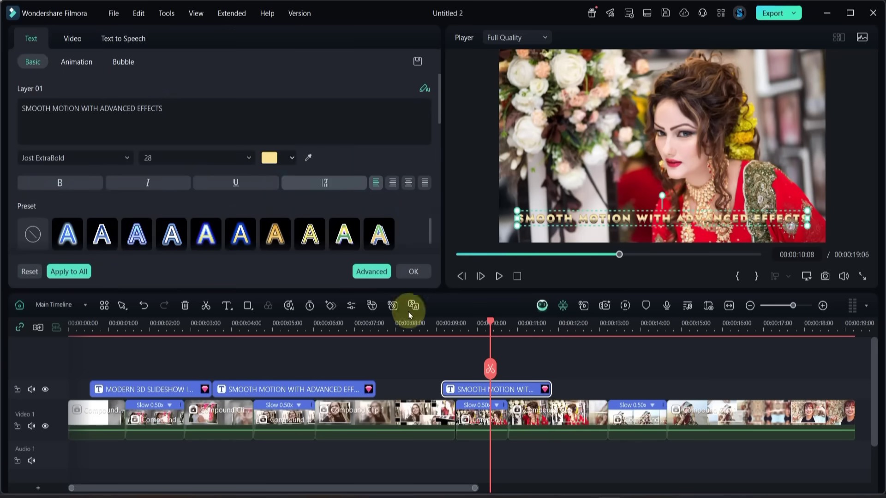
key("ctrl+a")
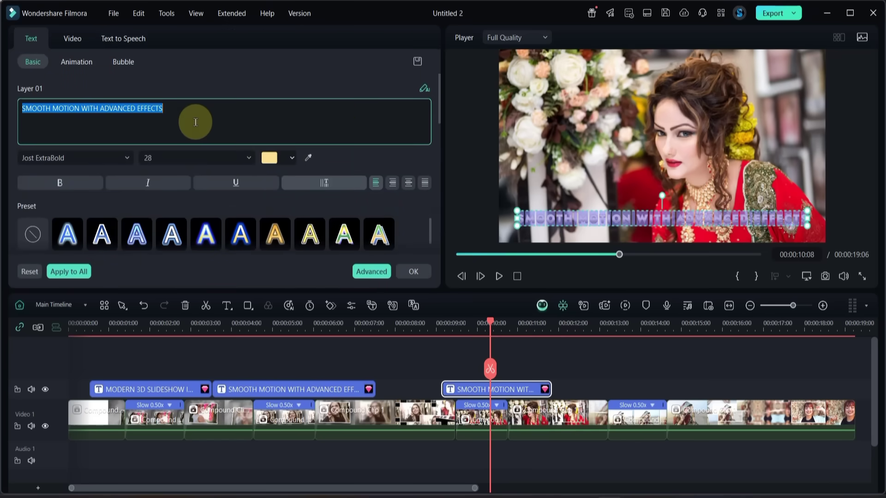
type("CREATIVE YET EASY TO DESIGN")
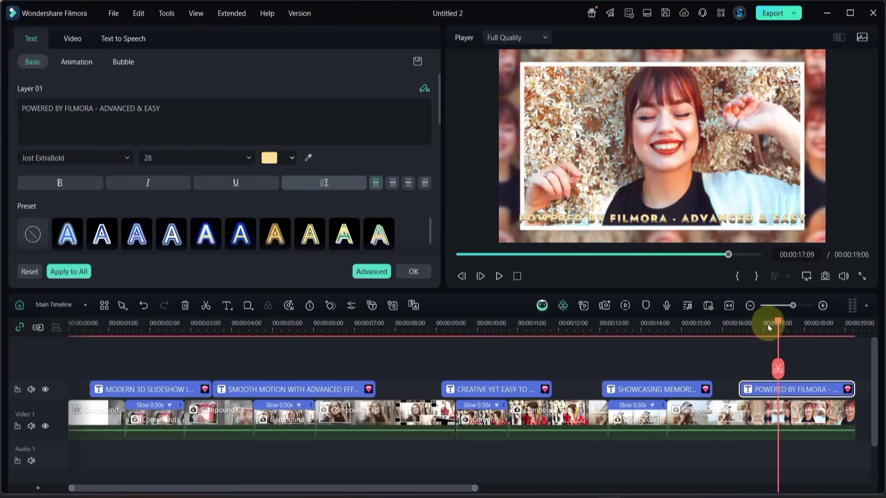
Give the final POWERED BY FILMORA caption a Fade out exit animation.
left_click_drag(777, 319, 838, 391)
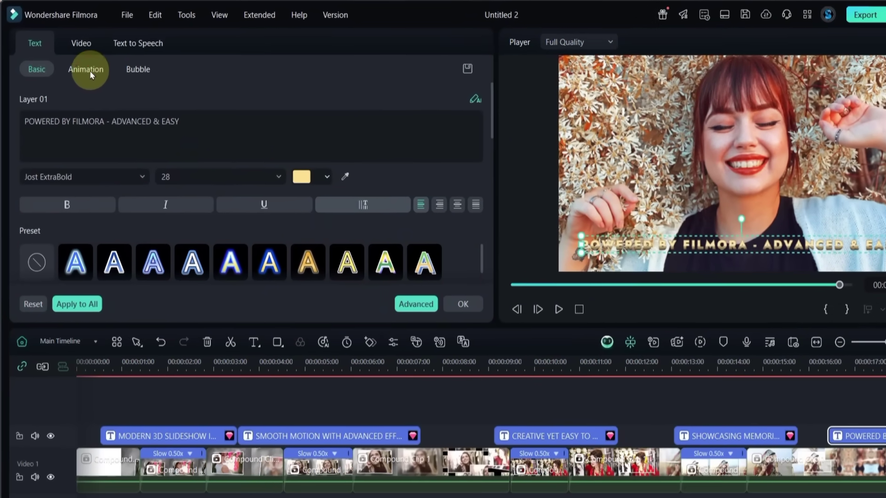
left_click(79, 63)
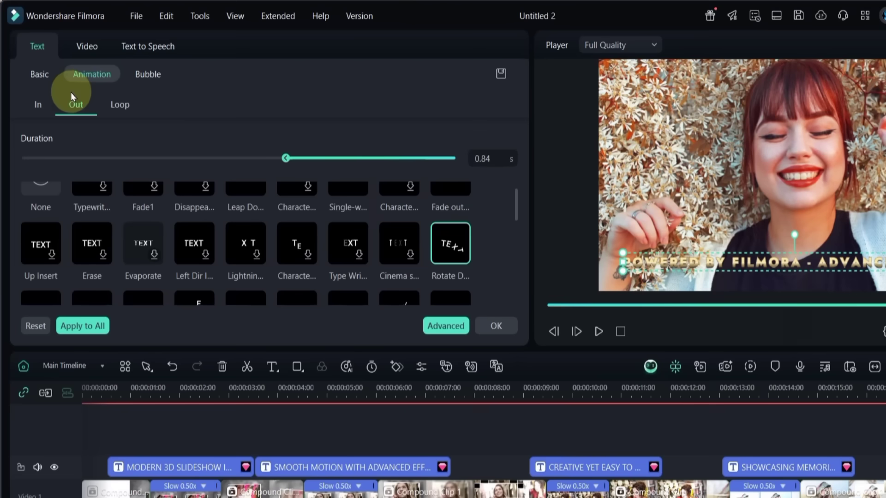
scroll(419, 250, "up", 1)
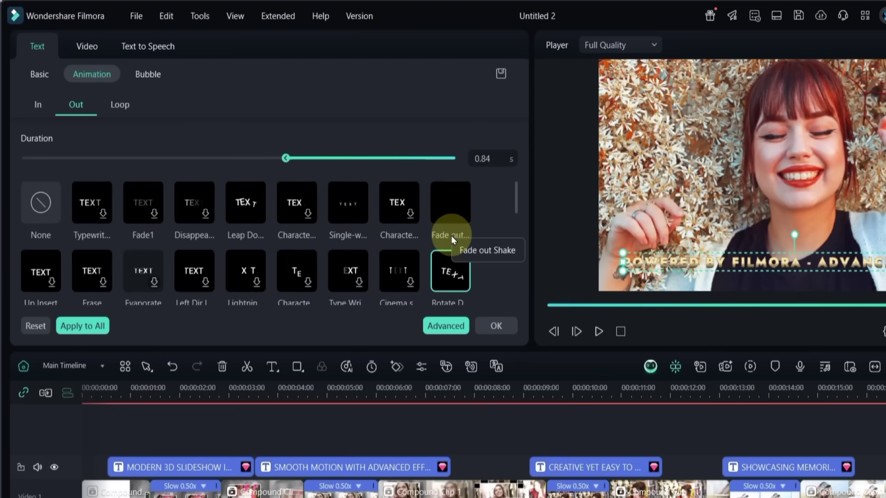
left_click(453, 219)
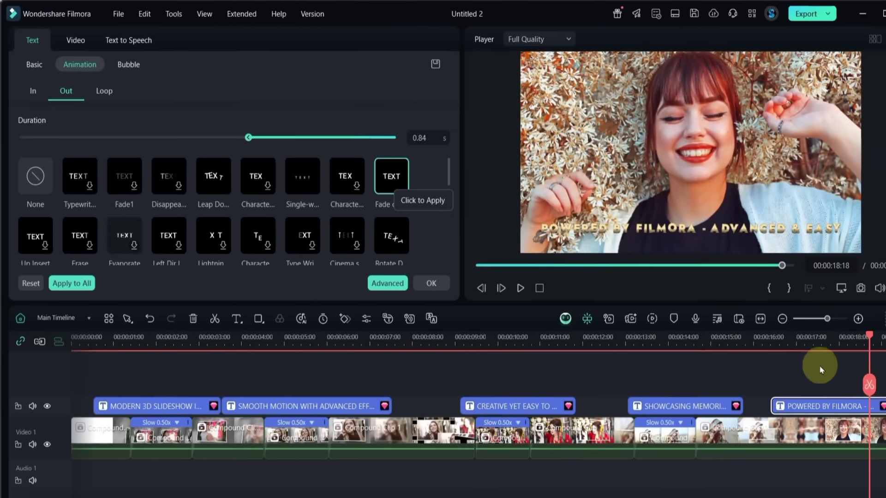
left_click(788, 356)
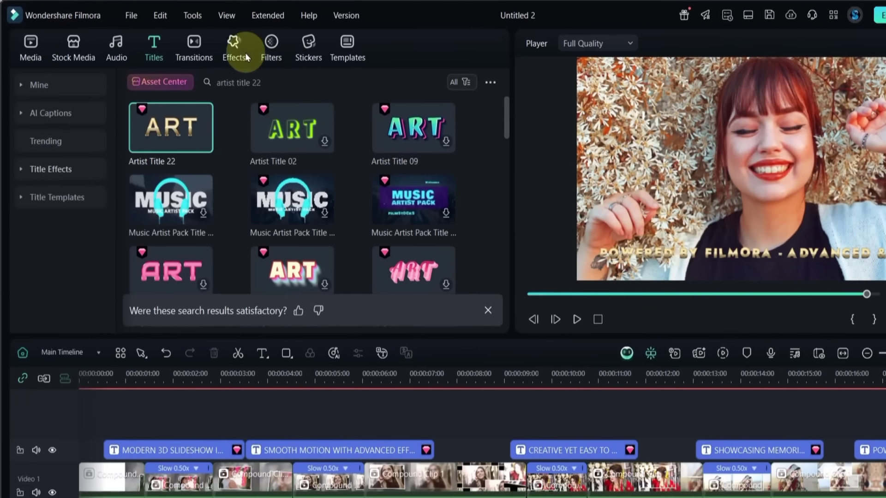
Add Modern Urban Slideshow Overlay 04 at the video start, ending near 3.5 seconds.
left_click(202, 41)
left_click(327, 88)
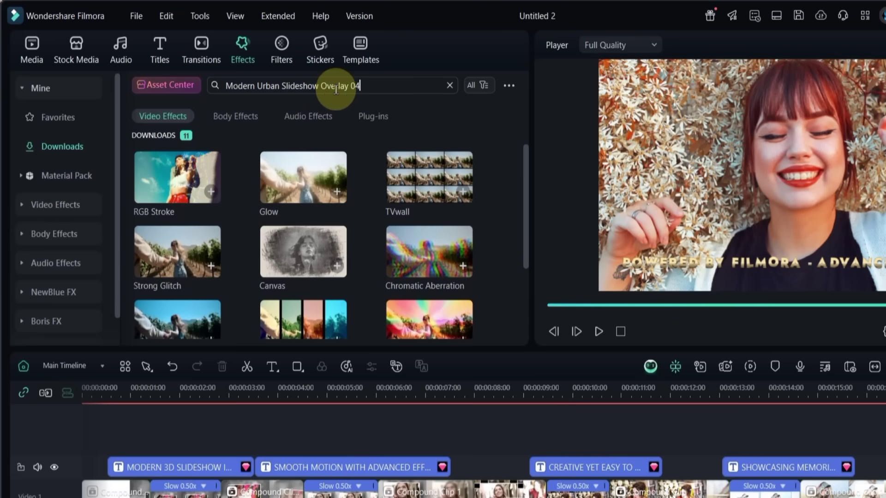
mouse_move(395, 89)
left_mouse_down()
mouse_move(224, 83)
mouse_move(401, 93)
left_mouse_up()
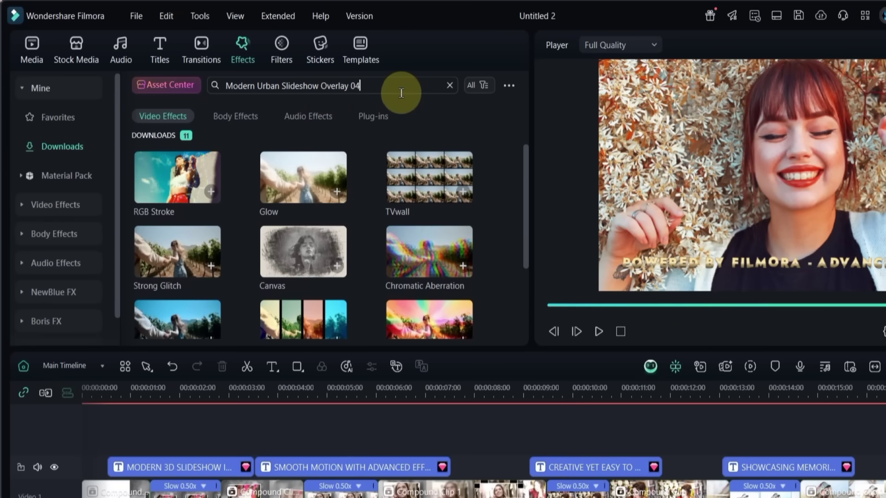
key("Return")
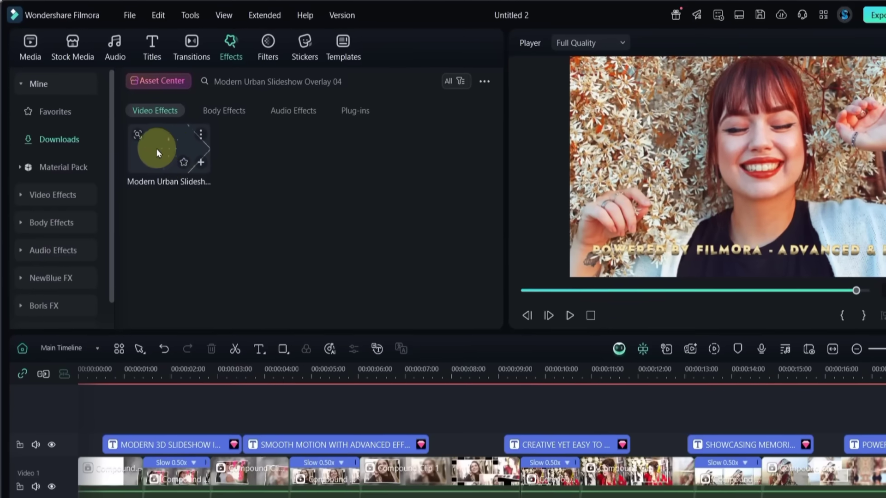
left_click_drag(164, 152, 190, 387)
left_click_drag(176, 357, 73, 389)
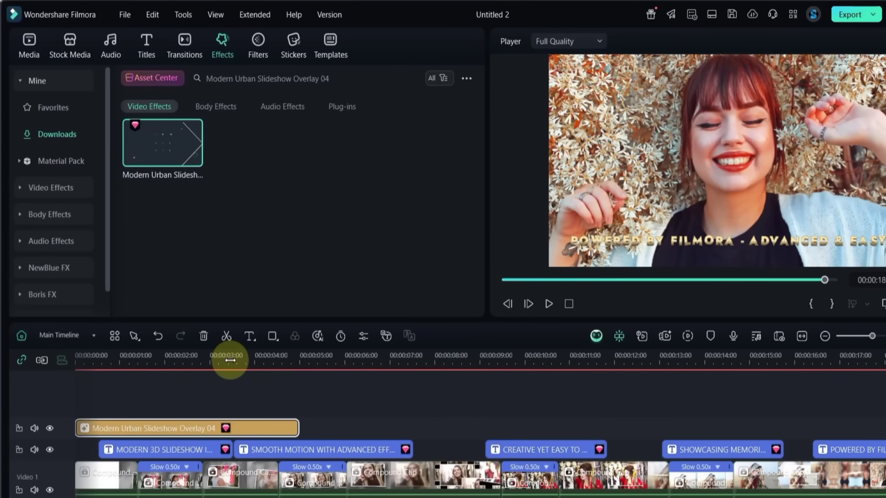
mouse_move(230, 360)
left_mouse_down()
mouse_move(87, 355)
mouse_move(181, 366)
mouse_move(233, 360)
left_mouse_up()
left_click_drag(293, 427, 232, 426)
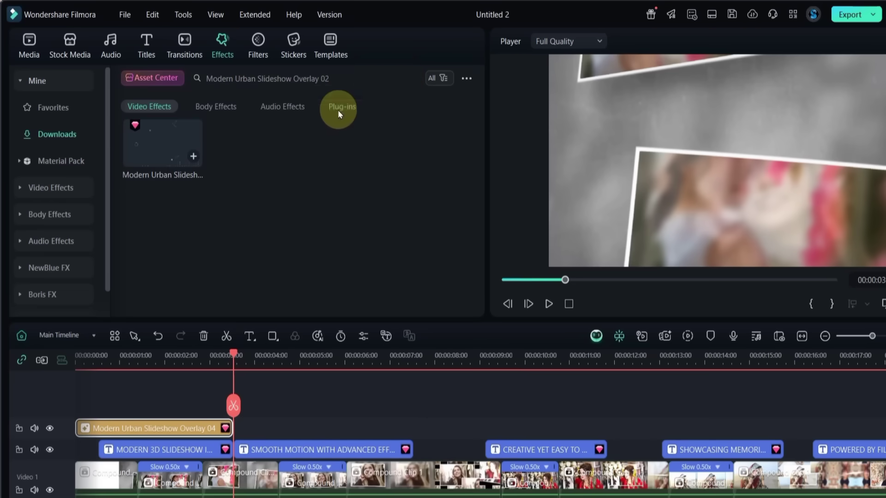
Place Overlay 02 and then Overlay 03 consecutively after the first overlay.
left_click_drag(158, 148, 241, 428)
left_click_drag(232, 354, 466, 359)
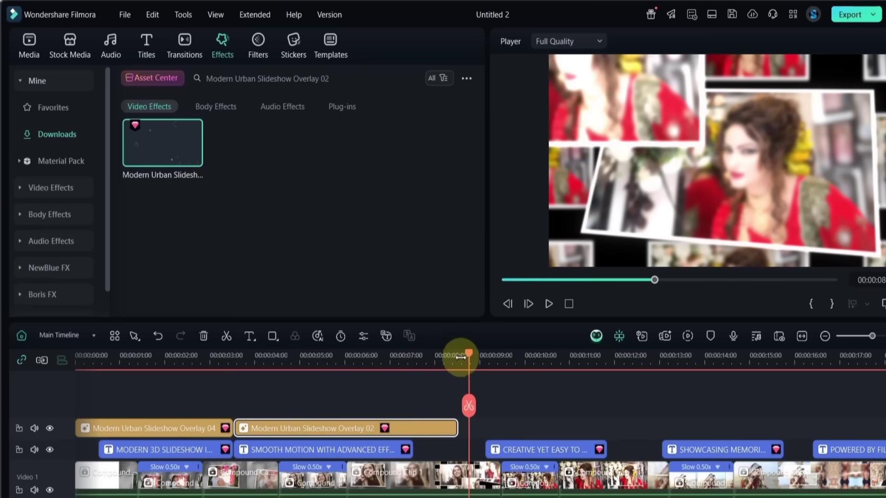
left_click(366, 84)
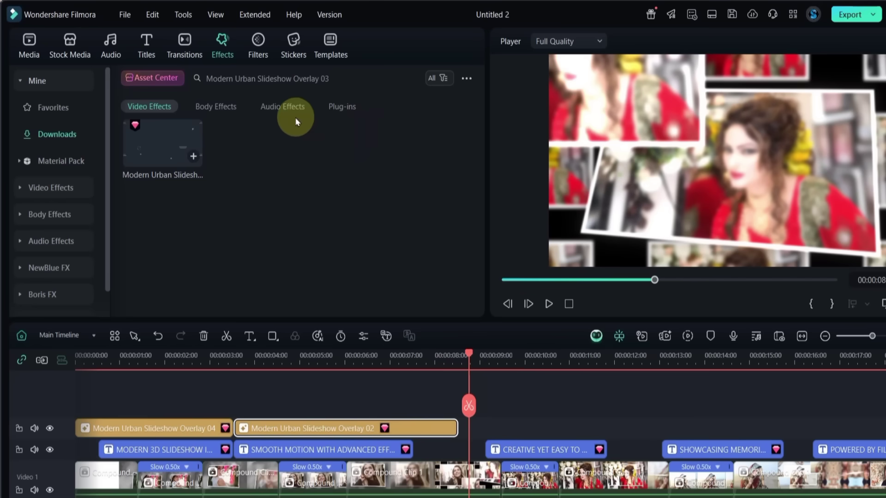
left_click_drag(155, 146, 467, 429)
left_click_drag(470, 358, 688, 369)
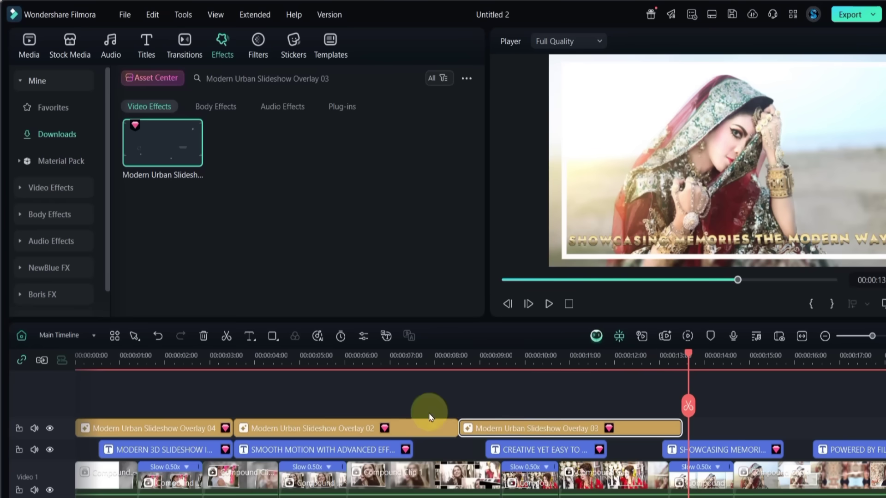
Copy Overlay 04 after Overlay 03 and trim it to end with the video.
left_click(193, 428)
left_click_drag(157, 429, 765, 436)
left_click(764, 361)
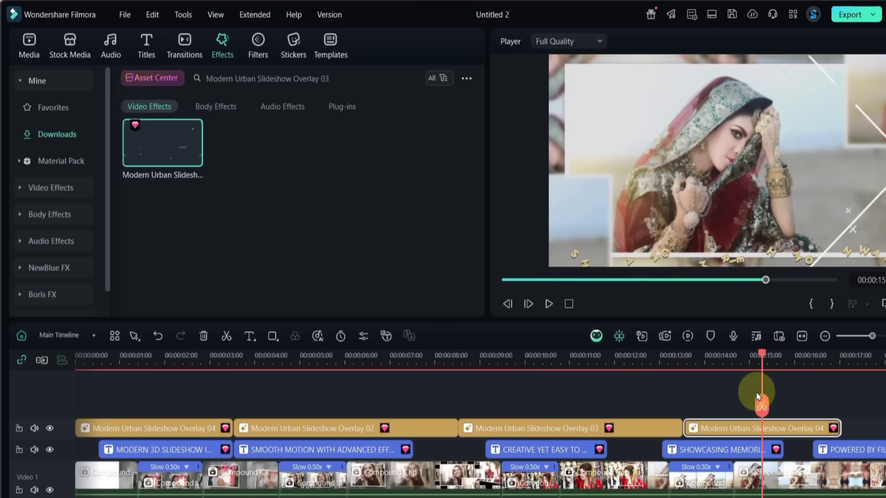
left_click_drag(837, 427, 882, 422)
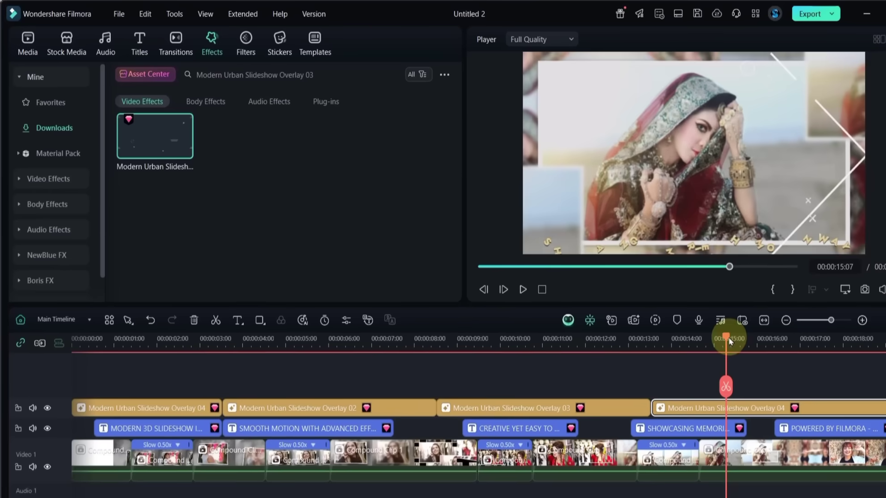
left_click_drag(729, 341, 129, 367)
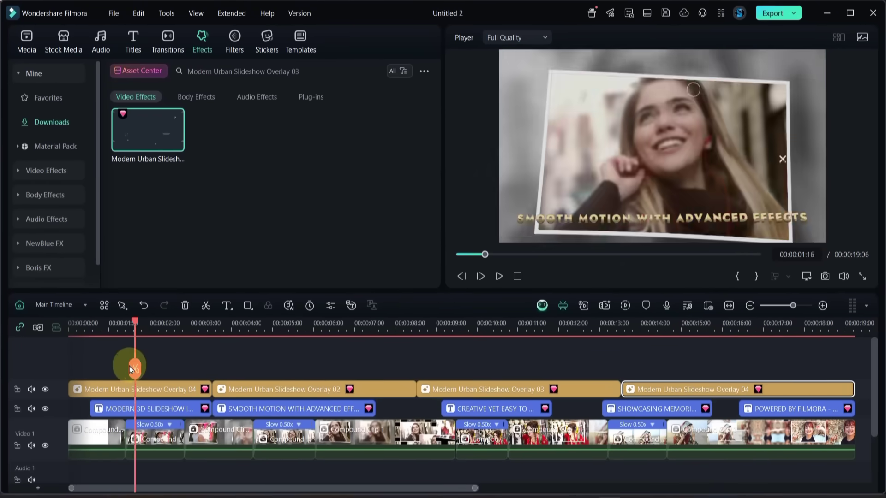
Lower the first Overlay 04 to 25% opacity and Overlay 02 to 35%.
left_click(170, 389)
double_click(170, 389)
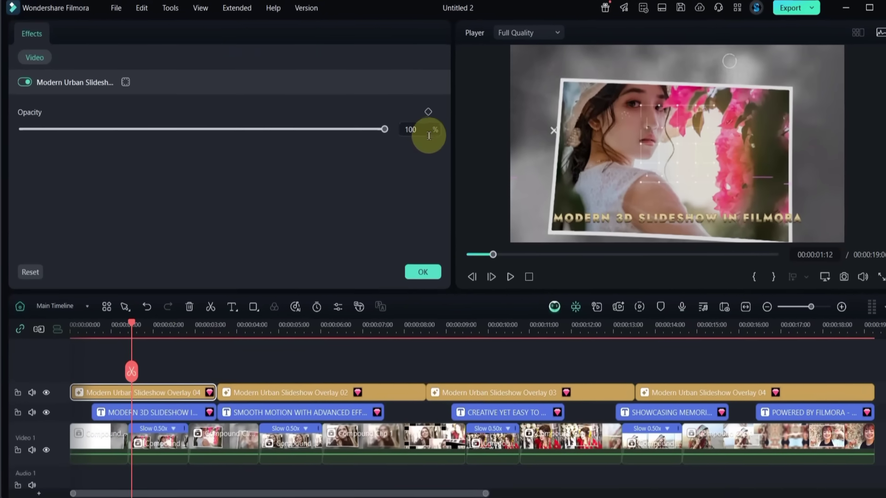
left_click_drag(409, 123, 219, 127)
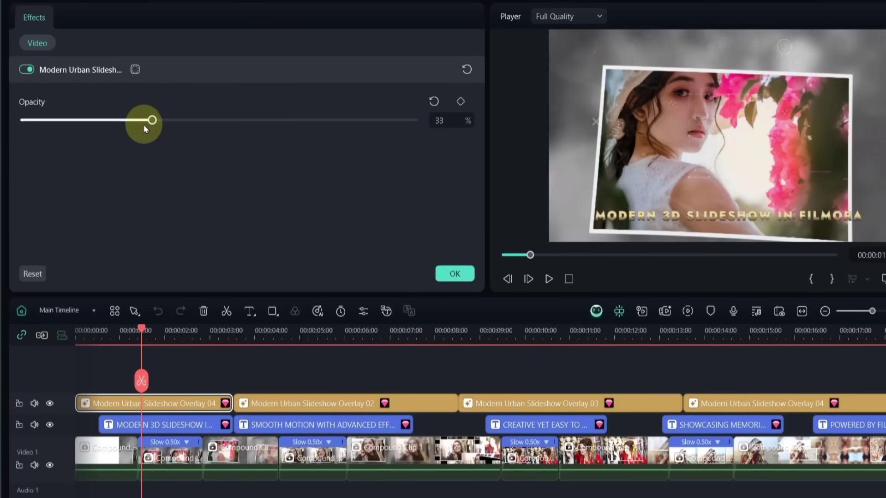
left_click(314, 339)
left_click(324, 401)
left_click_drag(172, 121, 159, 120)
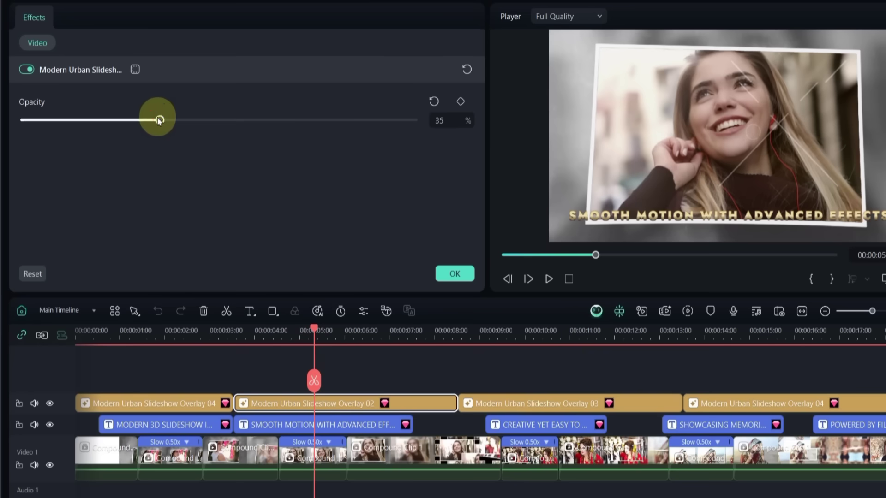
Lower Overlay 03 and the last Overlay 04 to 25% opacity.
left_click(543, 335)
left_click(563, 403)
left_click_drag(174, 121, 155, 121)
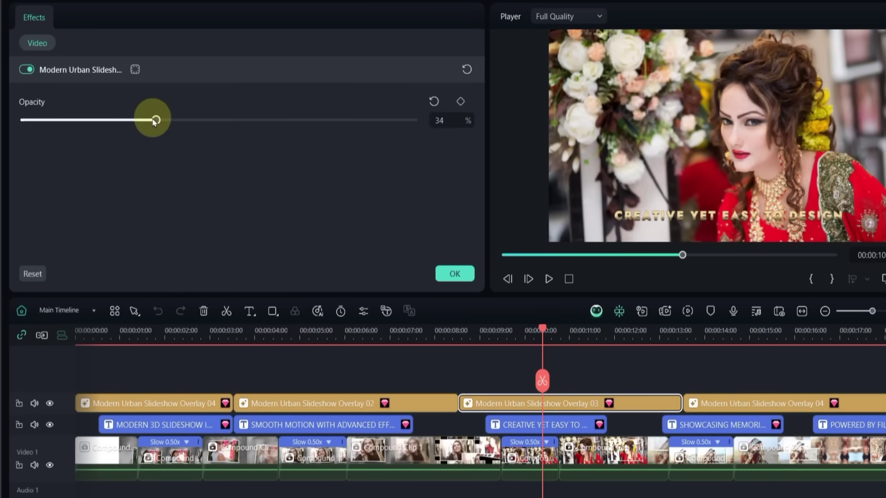
left_click(736, 330)
left_click(774, 402)
left_click_drag(152, 120, 135, 121)
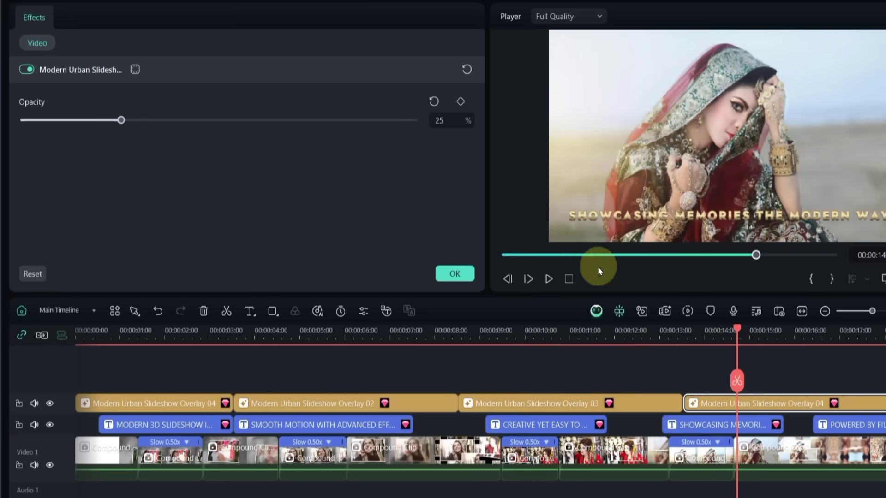
left_click(854, 358)
Move the playhead to about 18 seconds near the end.
scroll(832, 362, "right", 4)
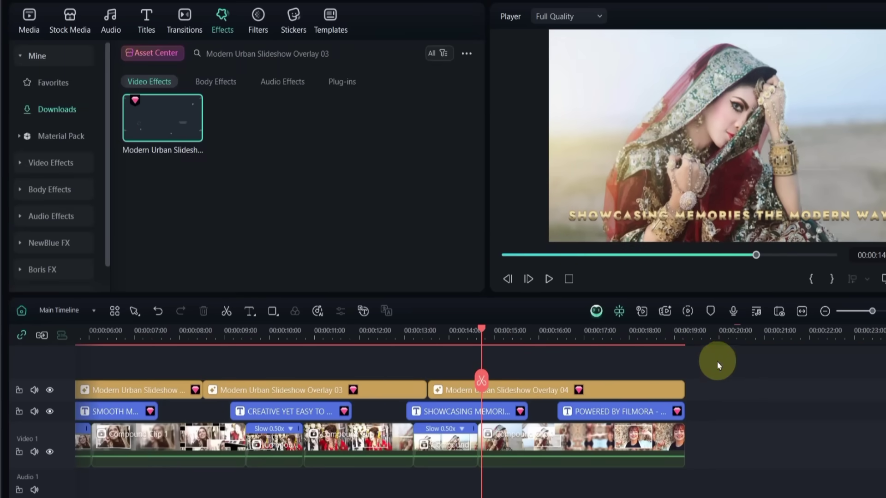
left_click(652, 337)
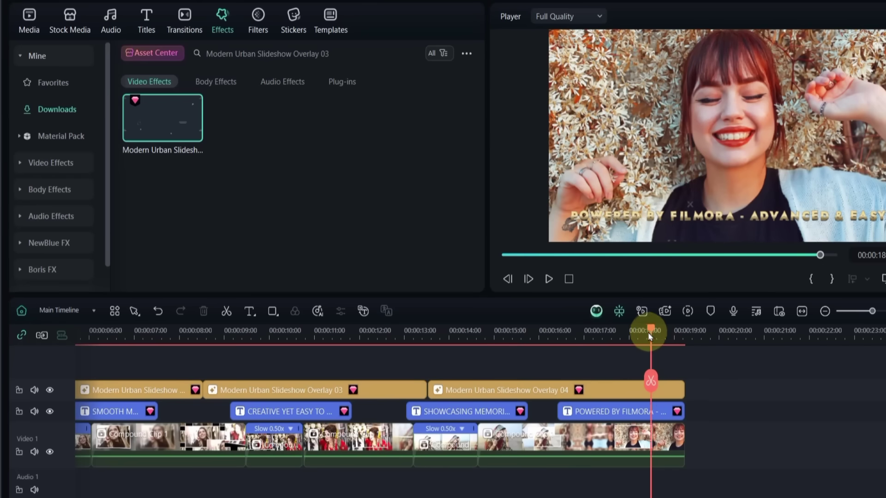
mouse_move(649, 335)
left_mouse_down()
mouse_move(686, 335)
mouse_move(647, 335)
left_mouse_up()
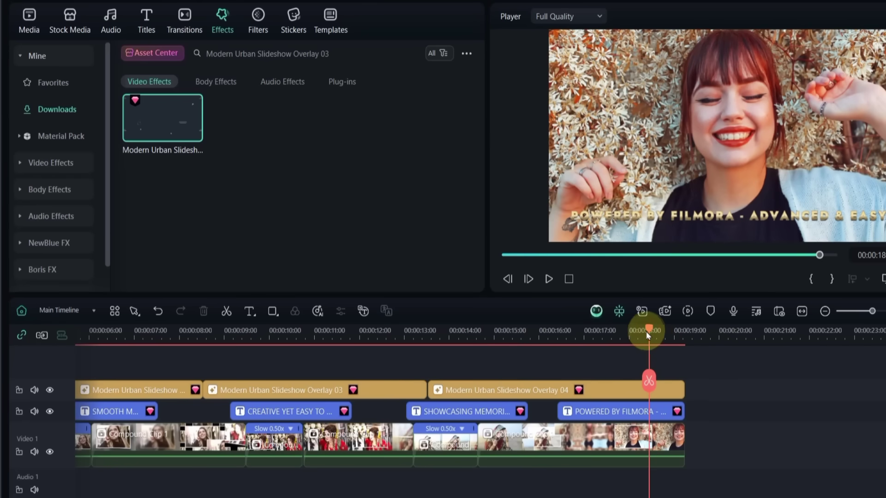
Keyframe the last overlay's opacity at 18 s and fade it to 0 at the end.
double_click(664, 388)
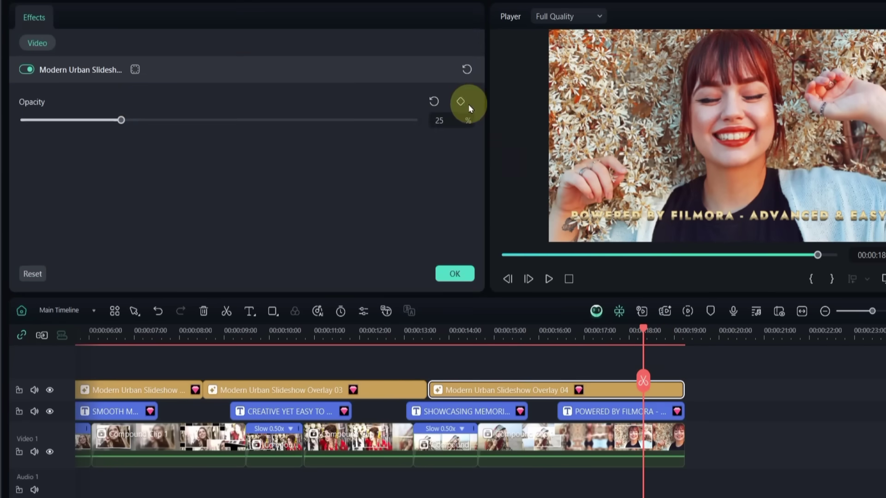
left_click(468, 104)
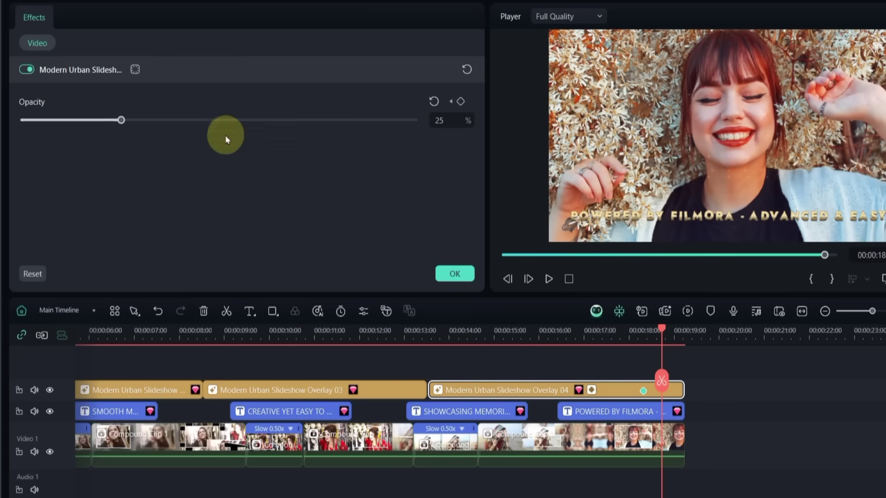
left_click_drag(101, 120, 6, 127)
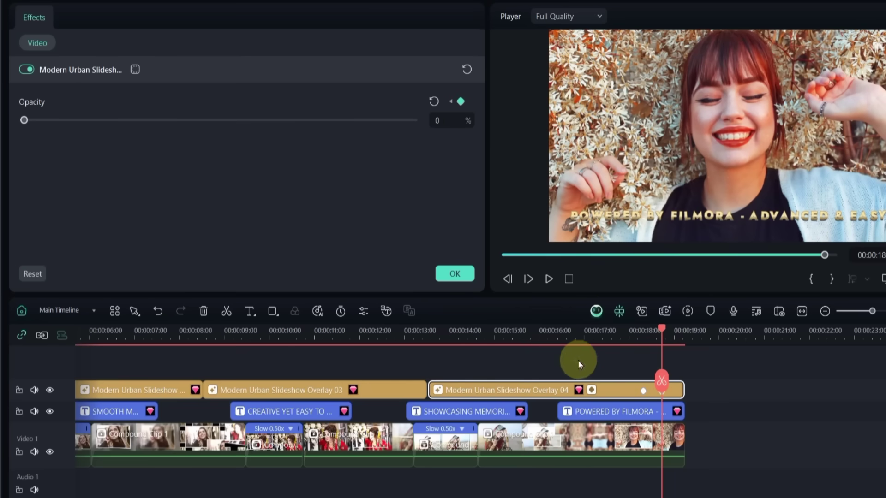
left_click(685, 395)
Keyframe the final video clip's opacity at 18 s and fade it to 0 by 19:06.
left_click(645, 397)
left_click(653, 447)
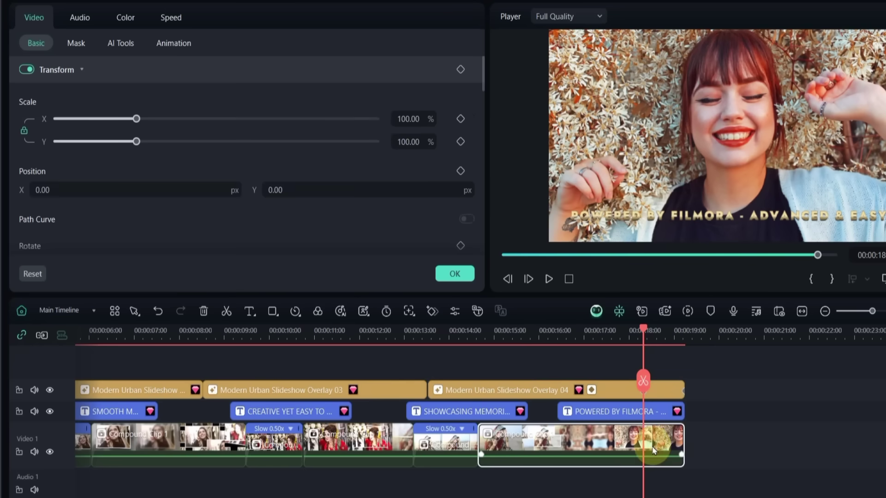
scroll(361, 169, "down", 7)
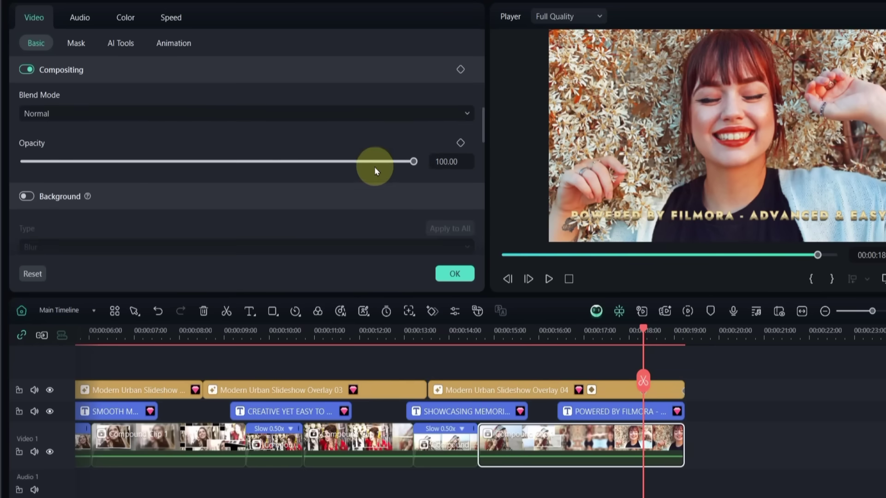
left_click(460, 143)
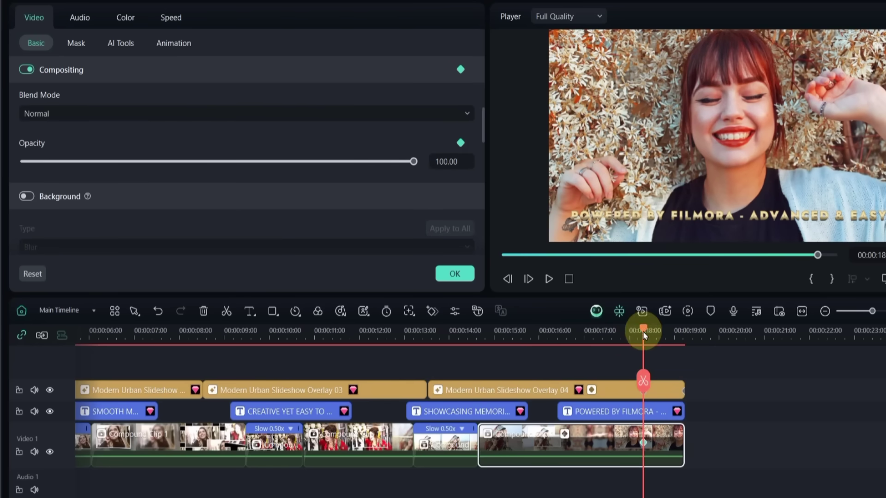
left_click_drag(644, 336, 672, 340)
left_click_drag(207, 161, 6, 157)
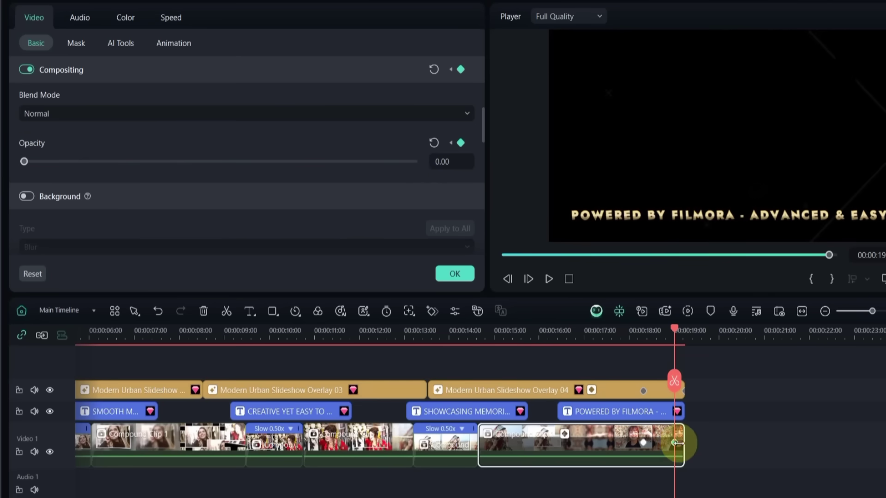
left_click_drag(676, 443, 688, 445)
left_click_drag(645, 341, 550, 340)
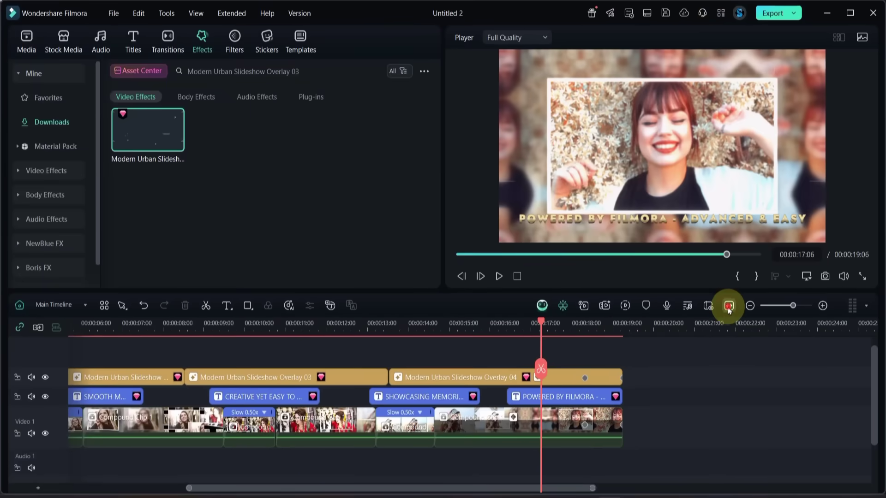
Jump back to mid-video to review the finished slideshow.
left_click(764, 309)
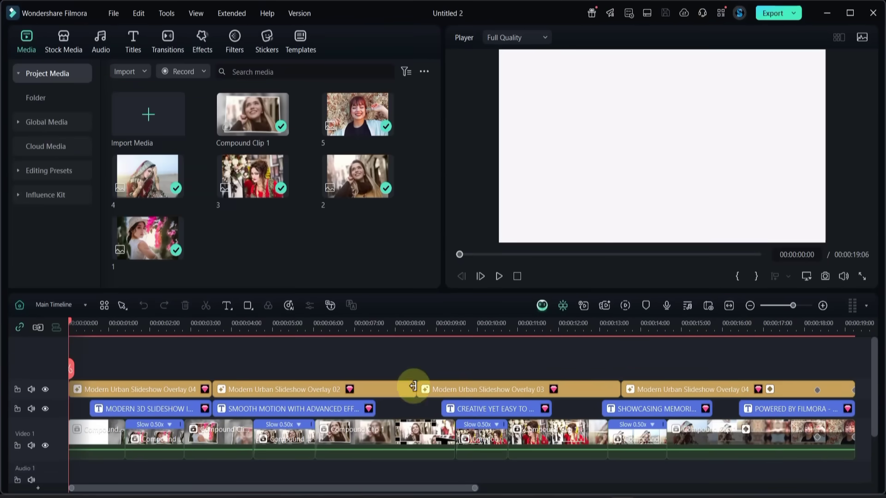
scroll(409, 382, "down", 2)
scroll(414, 386, "up", 2)
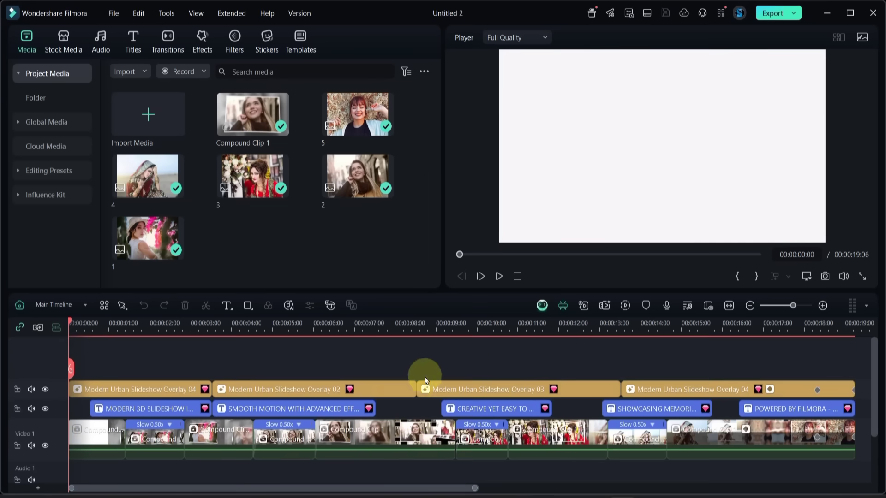